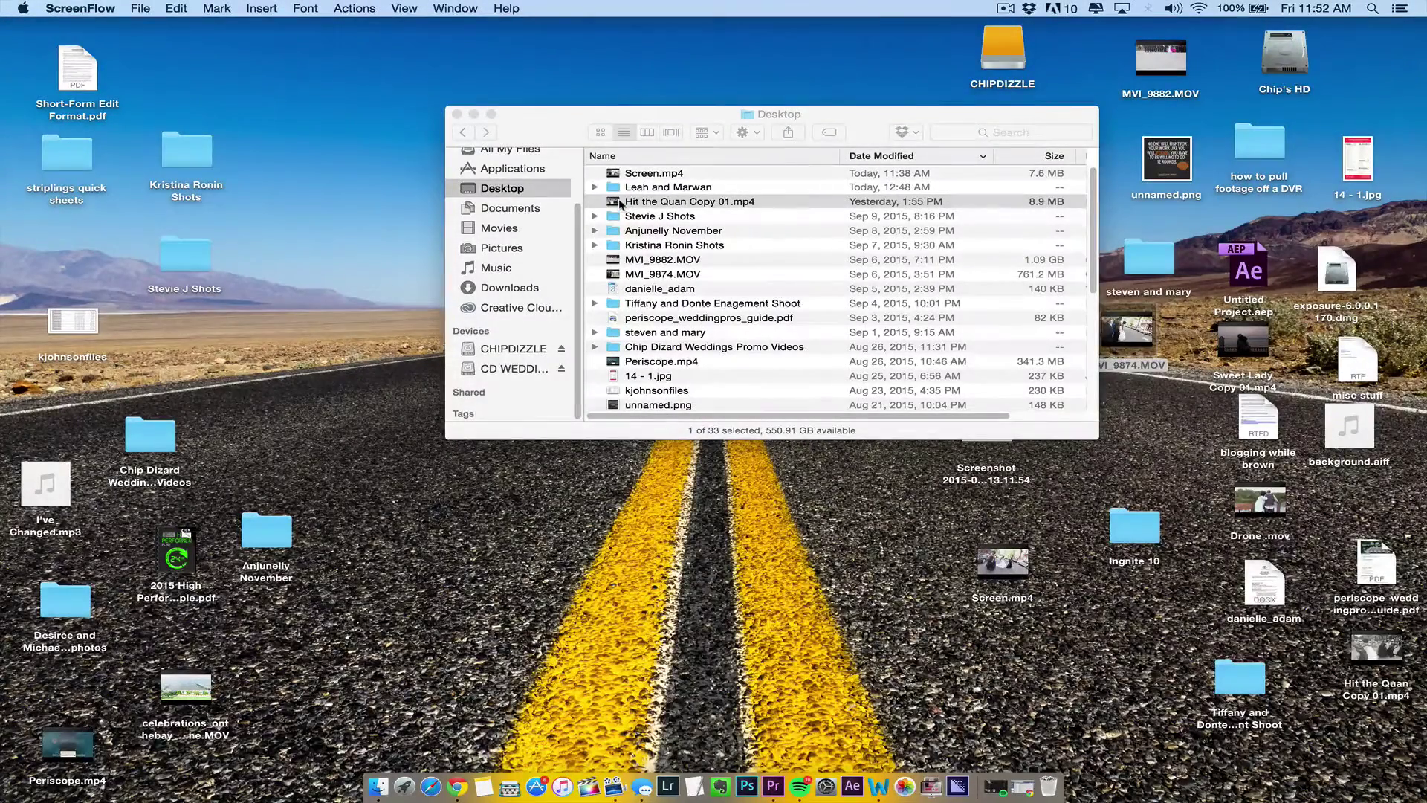
Step: Select and preview the Hit the Quan Copy 01.mp4 clip
left_click(586, 200)
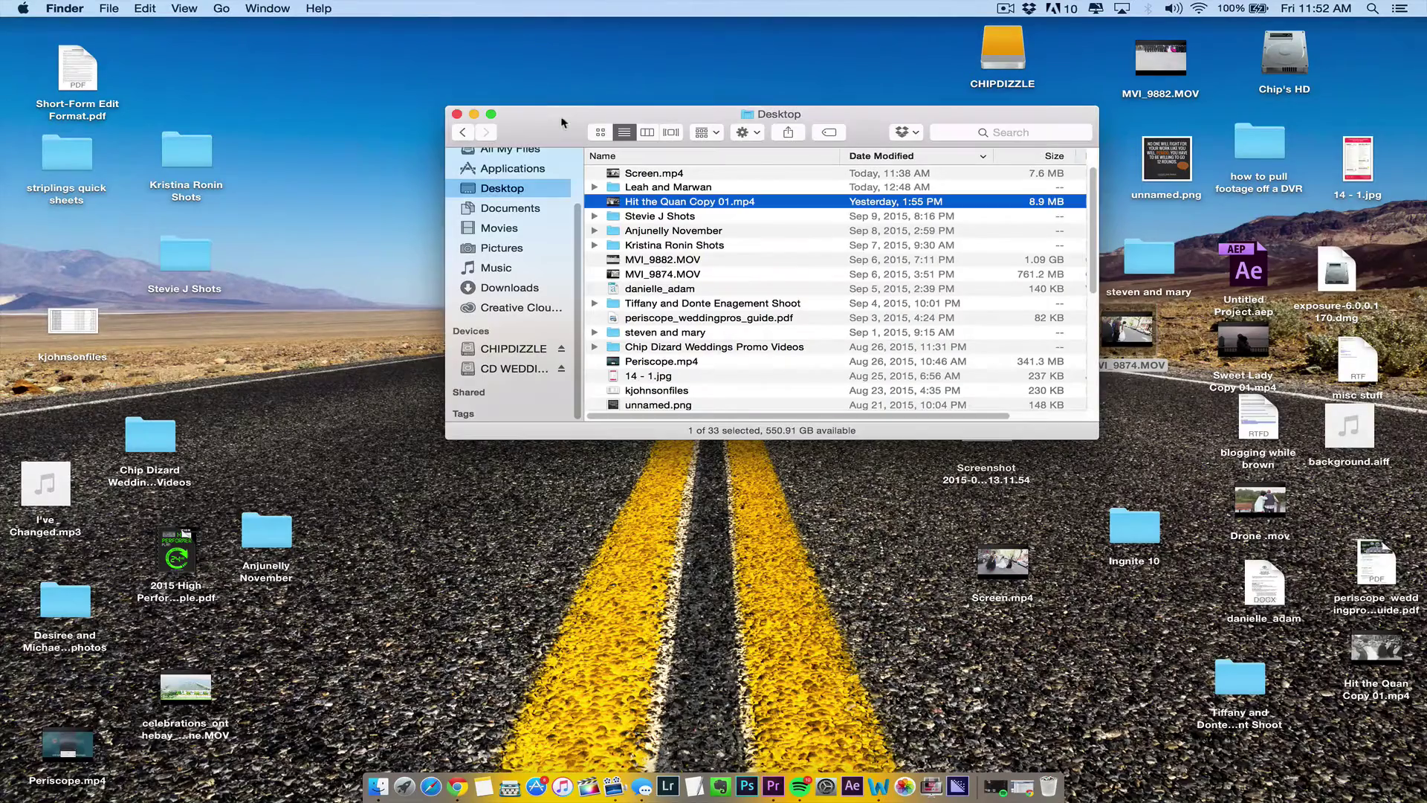
key("space")
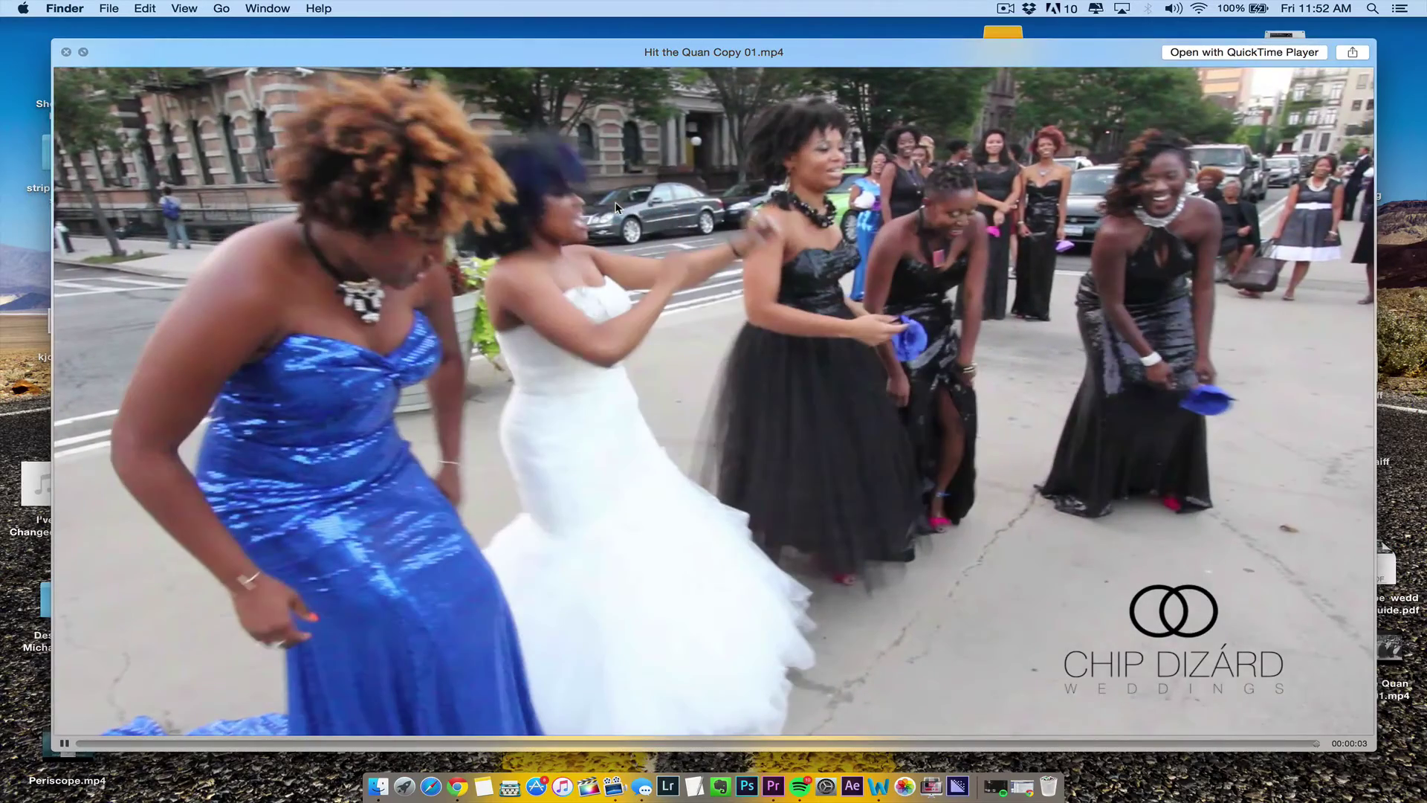
key("space")
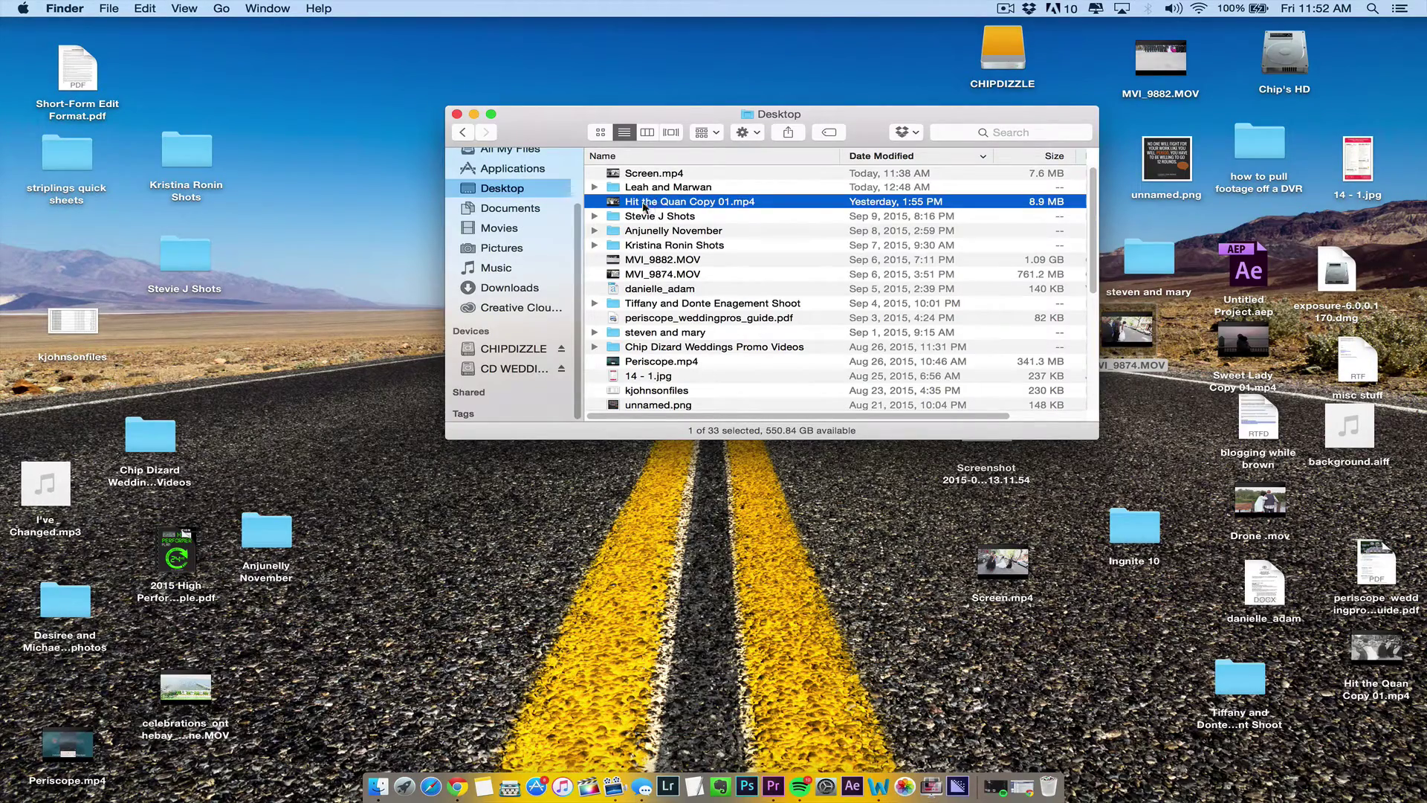
Step: Launch Photoshop, dismiss the Welcome screen, and confirm Loop Playback in the timeline settings
left_click(739, 795)
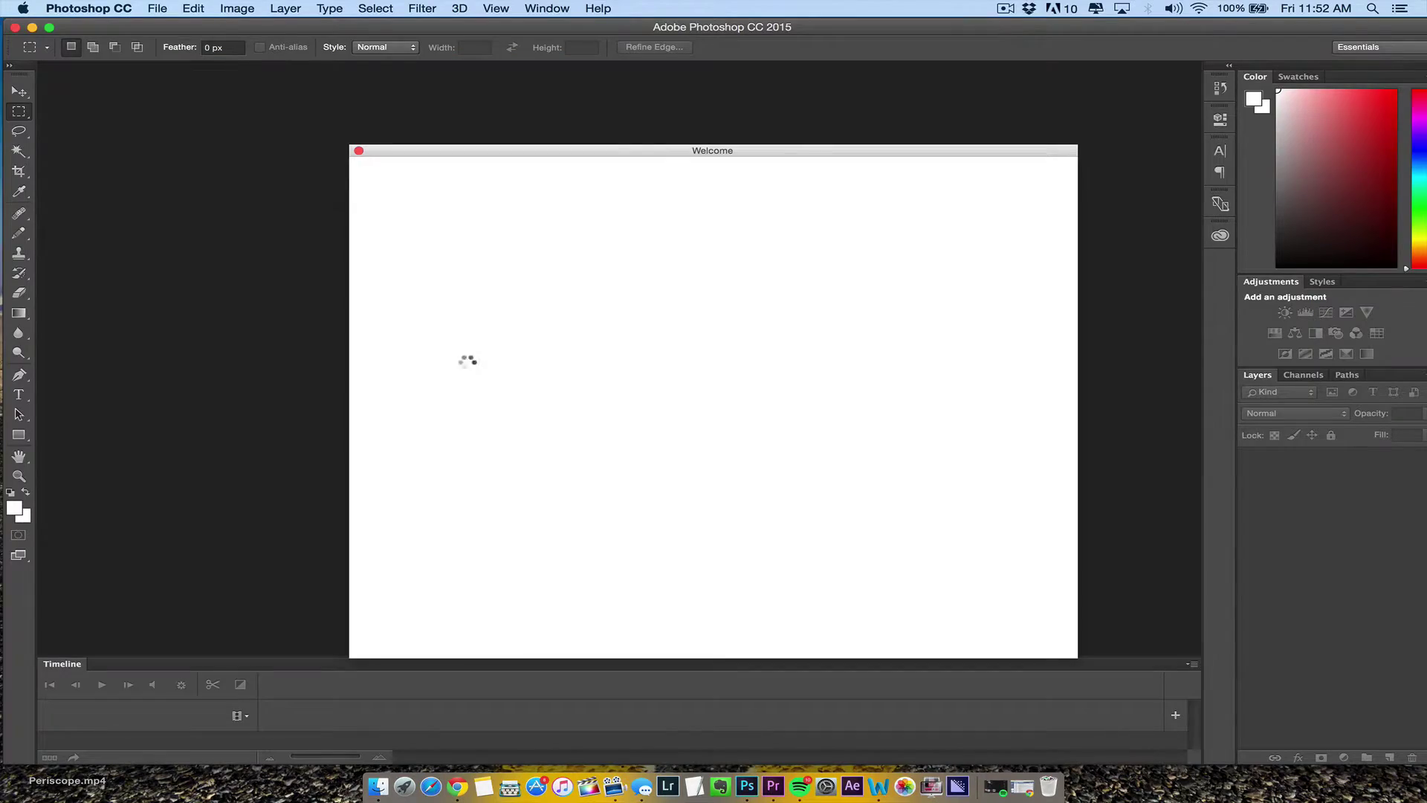
left_click(356, 152)
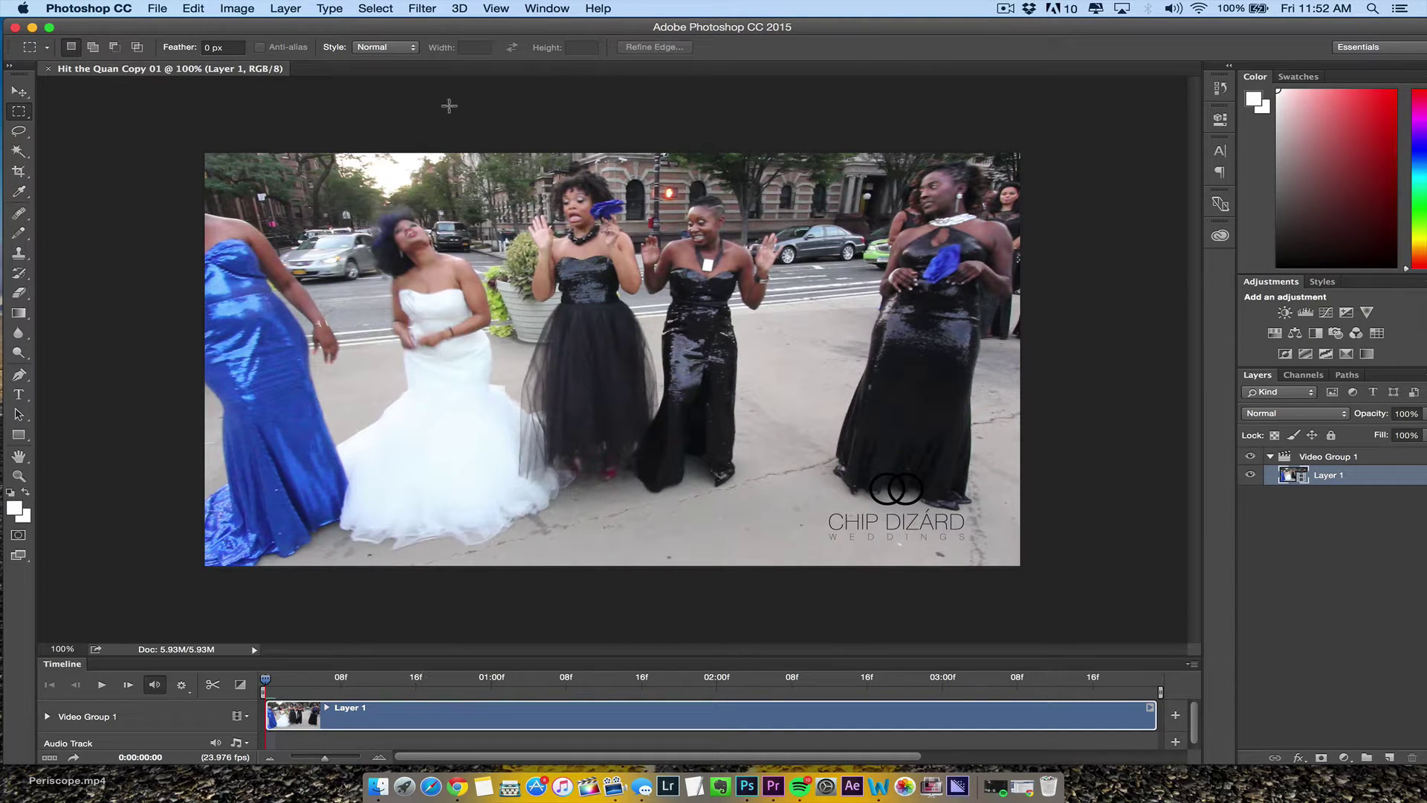
left_click(158, 8)
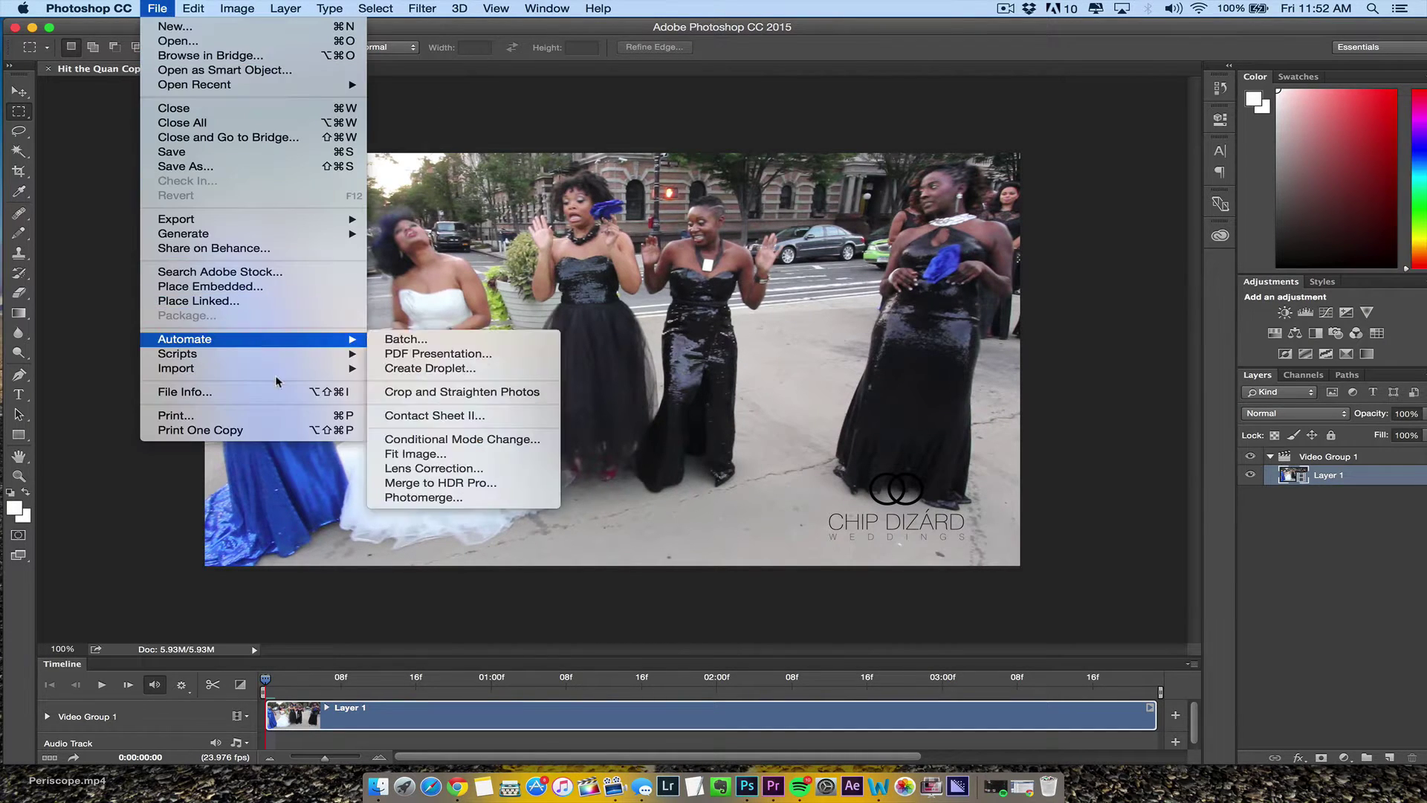
mouse_move(289, 369)
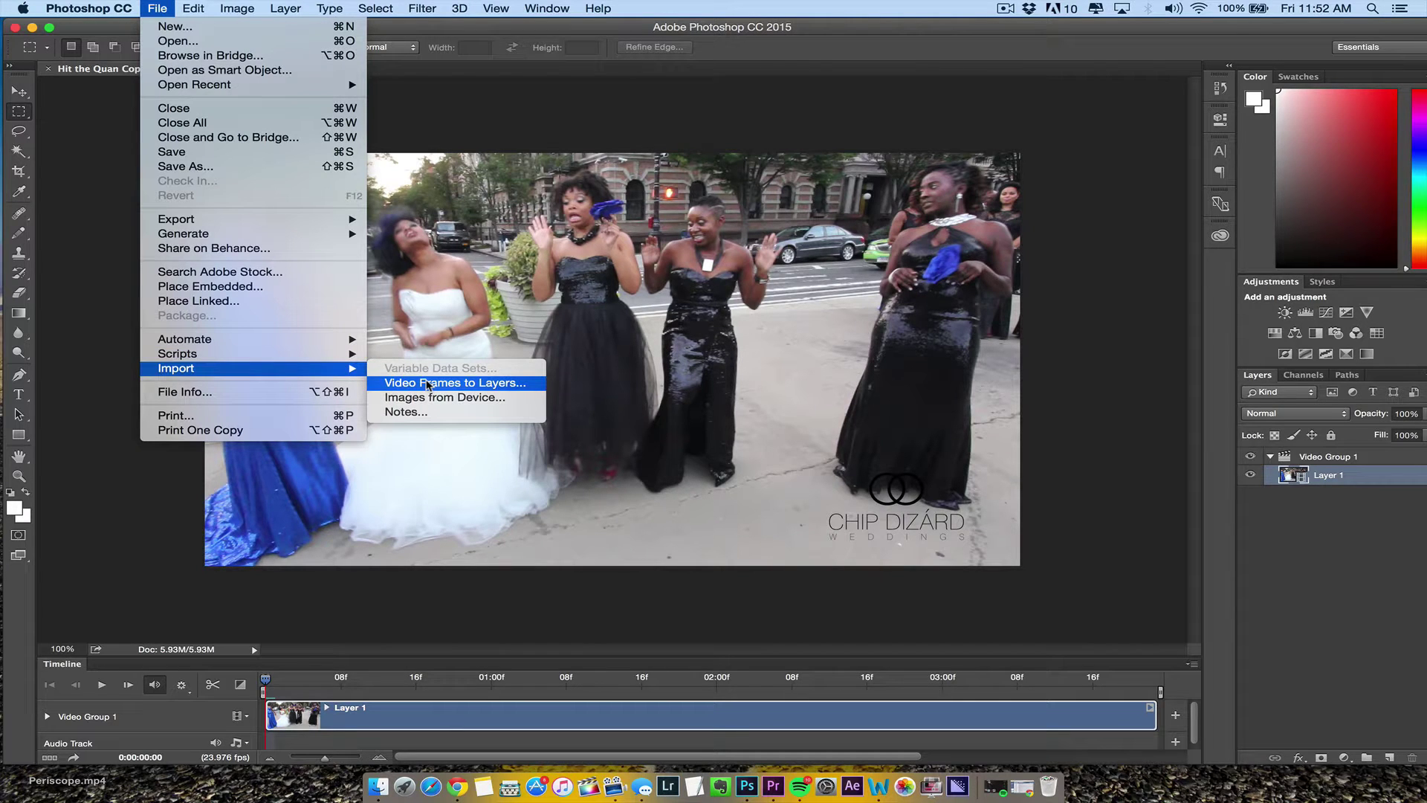
left_click(1390, 606)
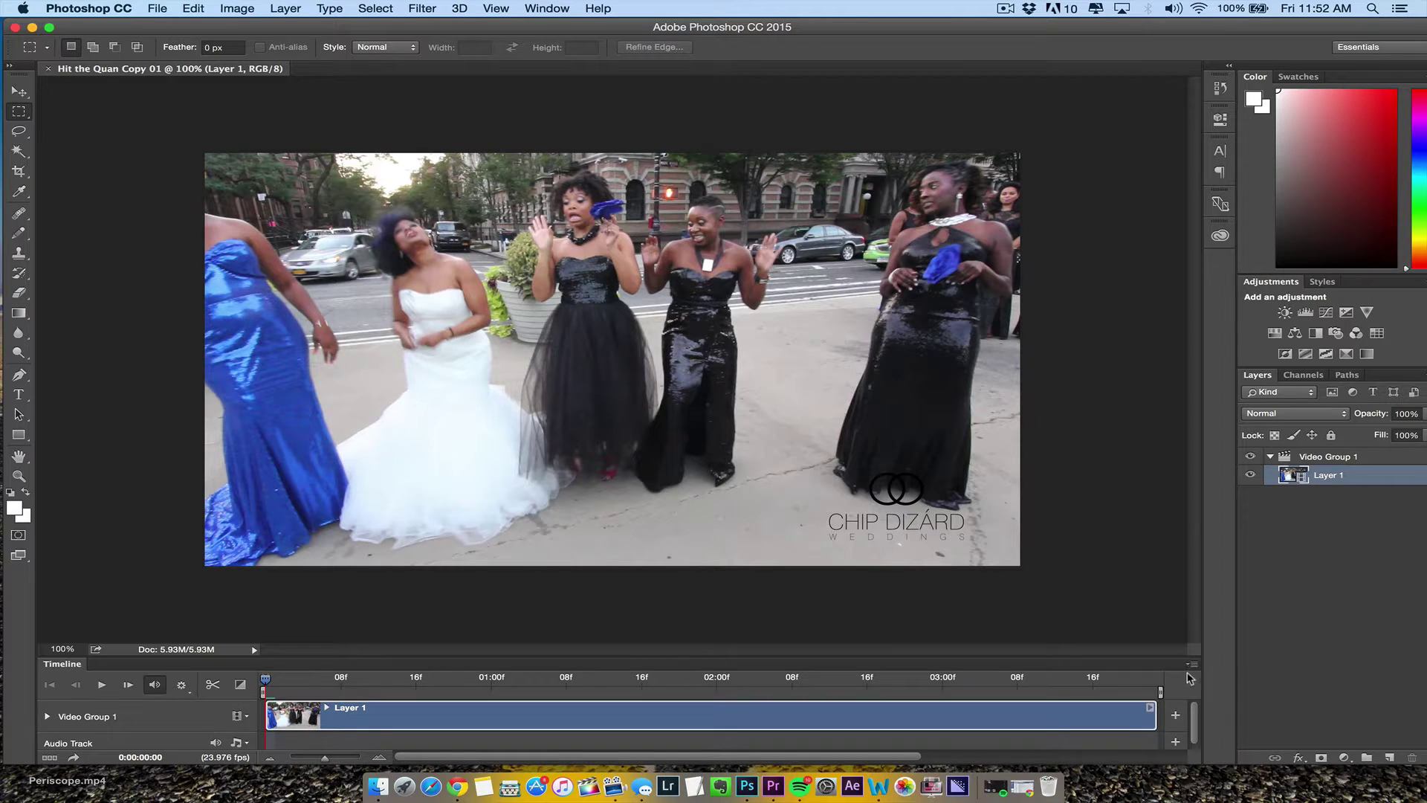
left_click(181, 686)
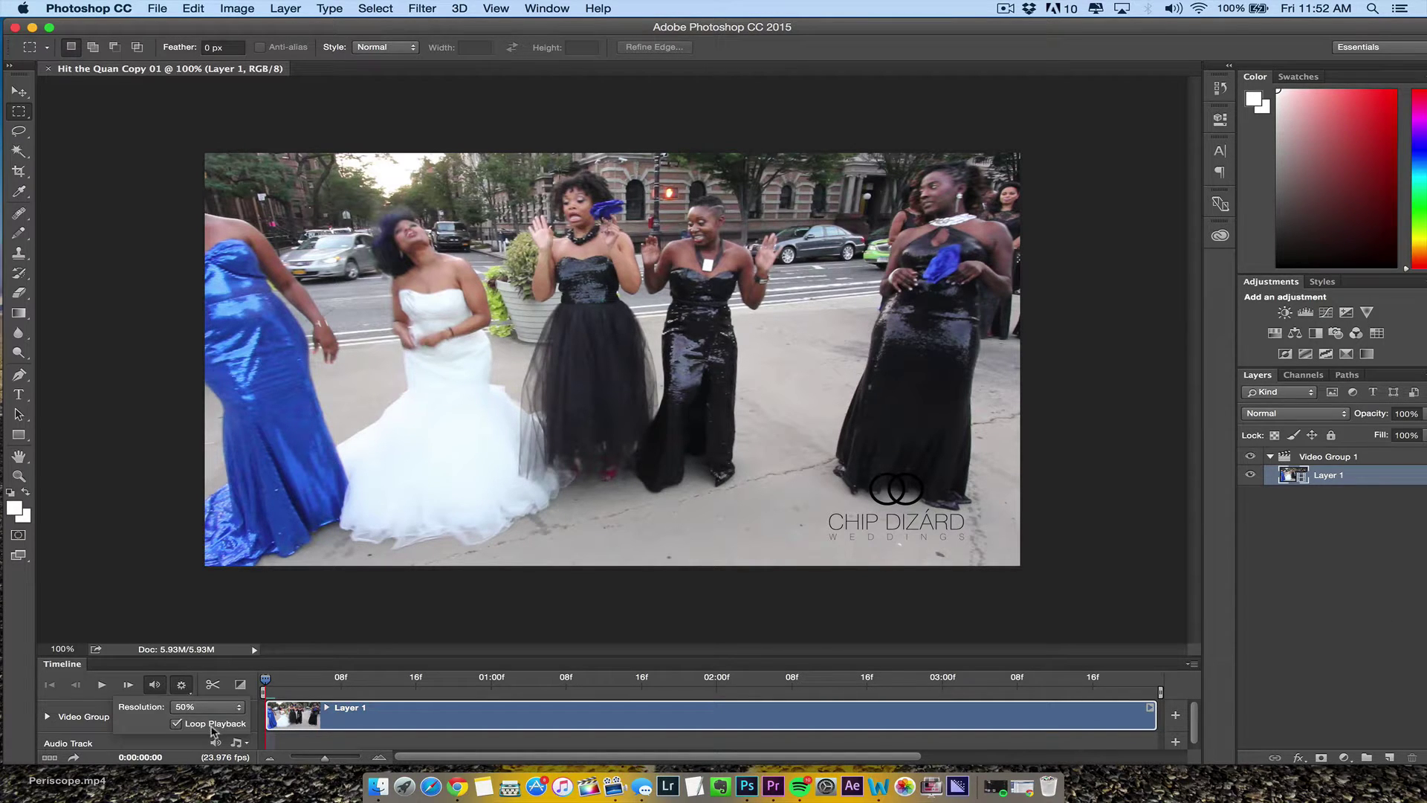
left_click(234, 619)
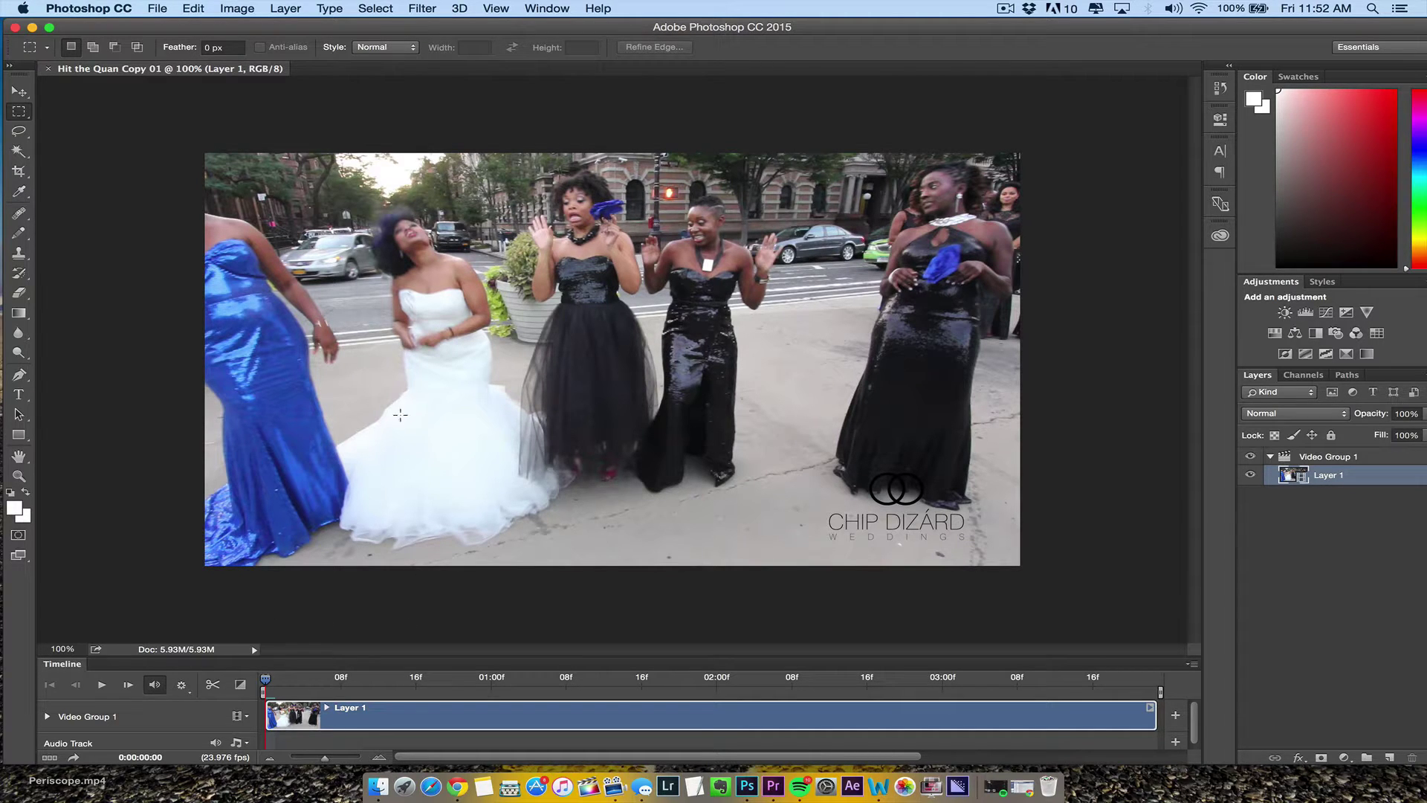
Step: Resize the image to 600 px wide (338 high), converting the video layer to a smart object
left_click(237, 8)
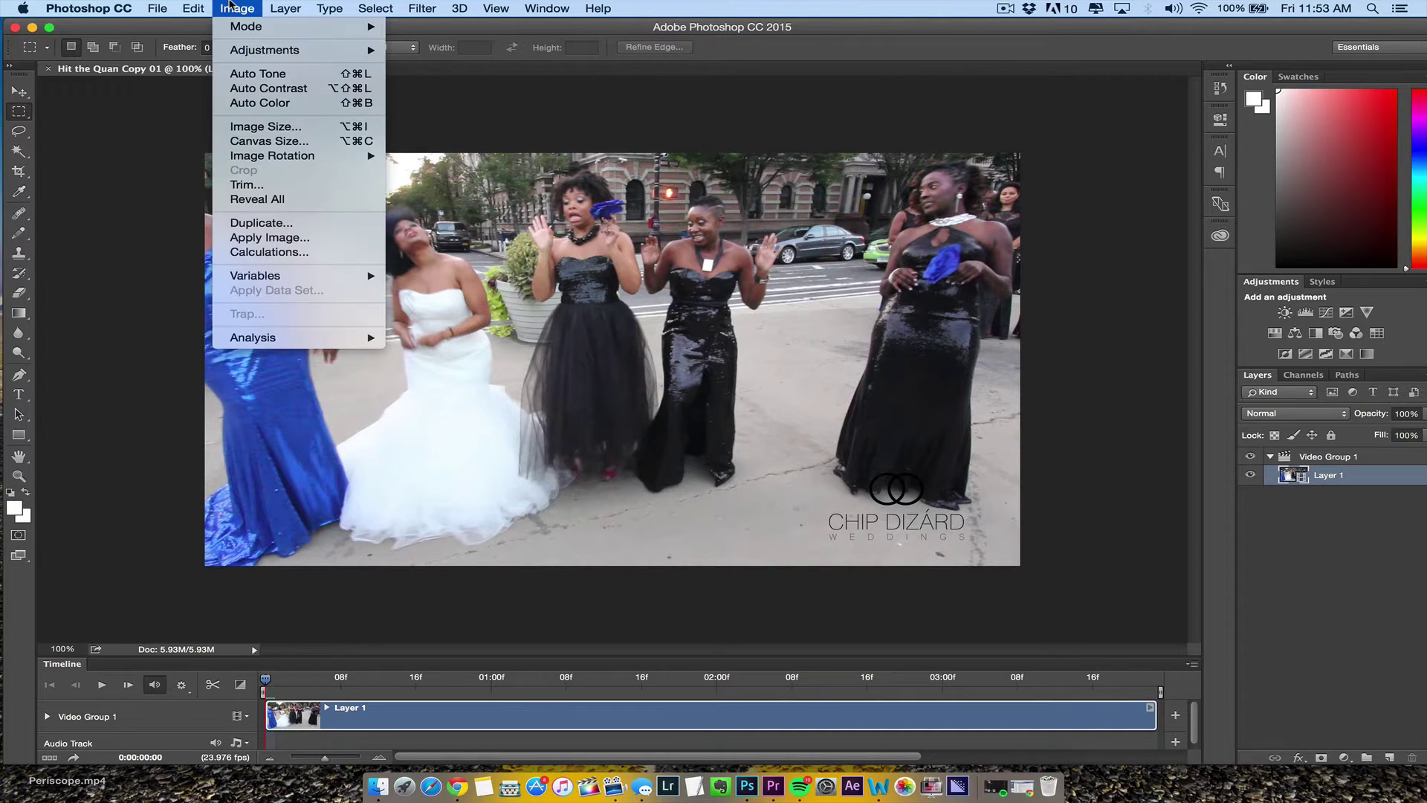
left_click(281, 128)
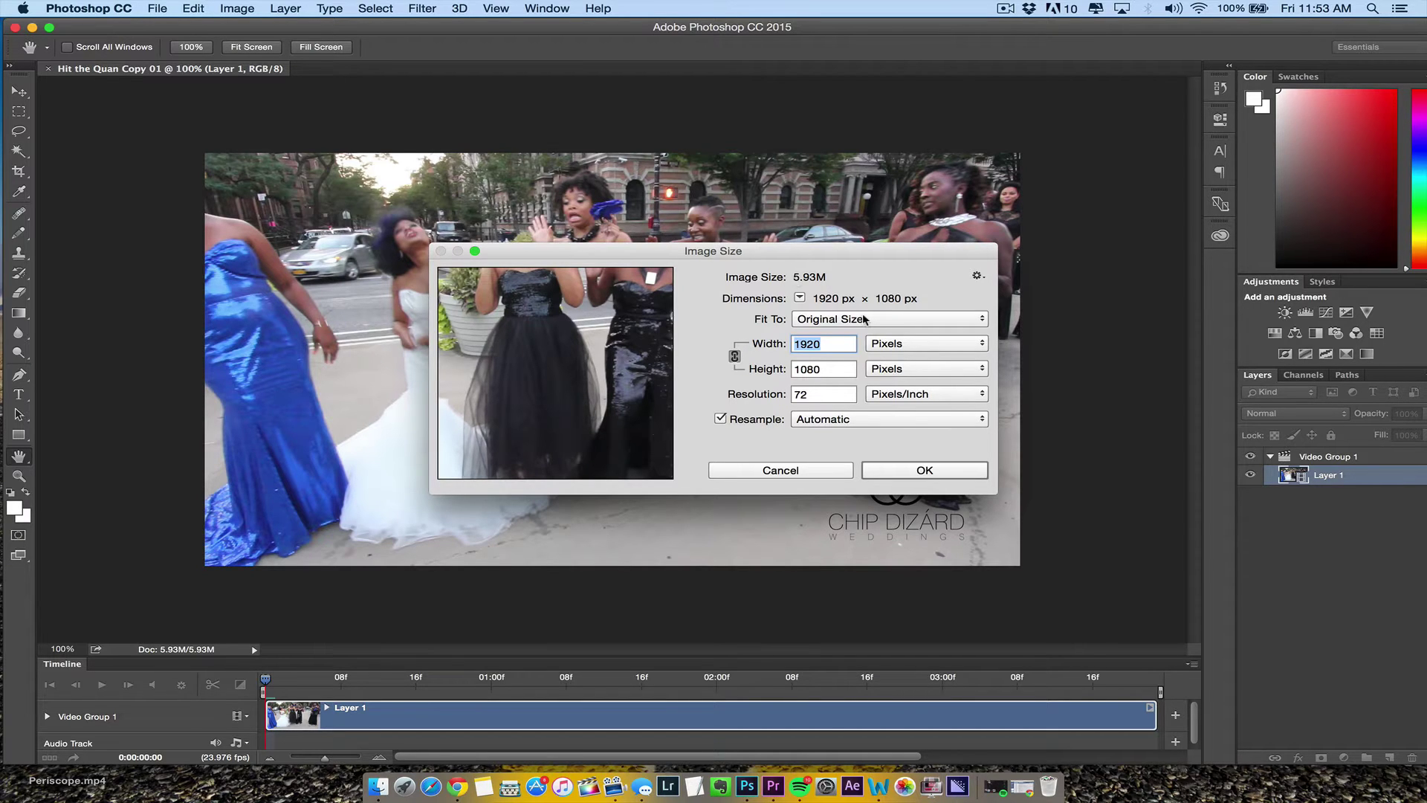
type("600")
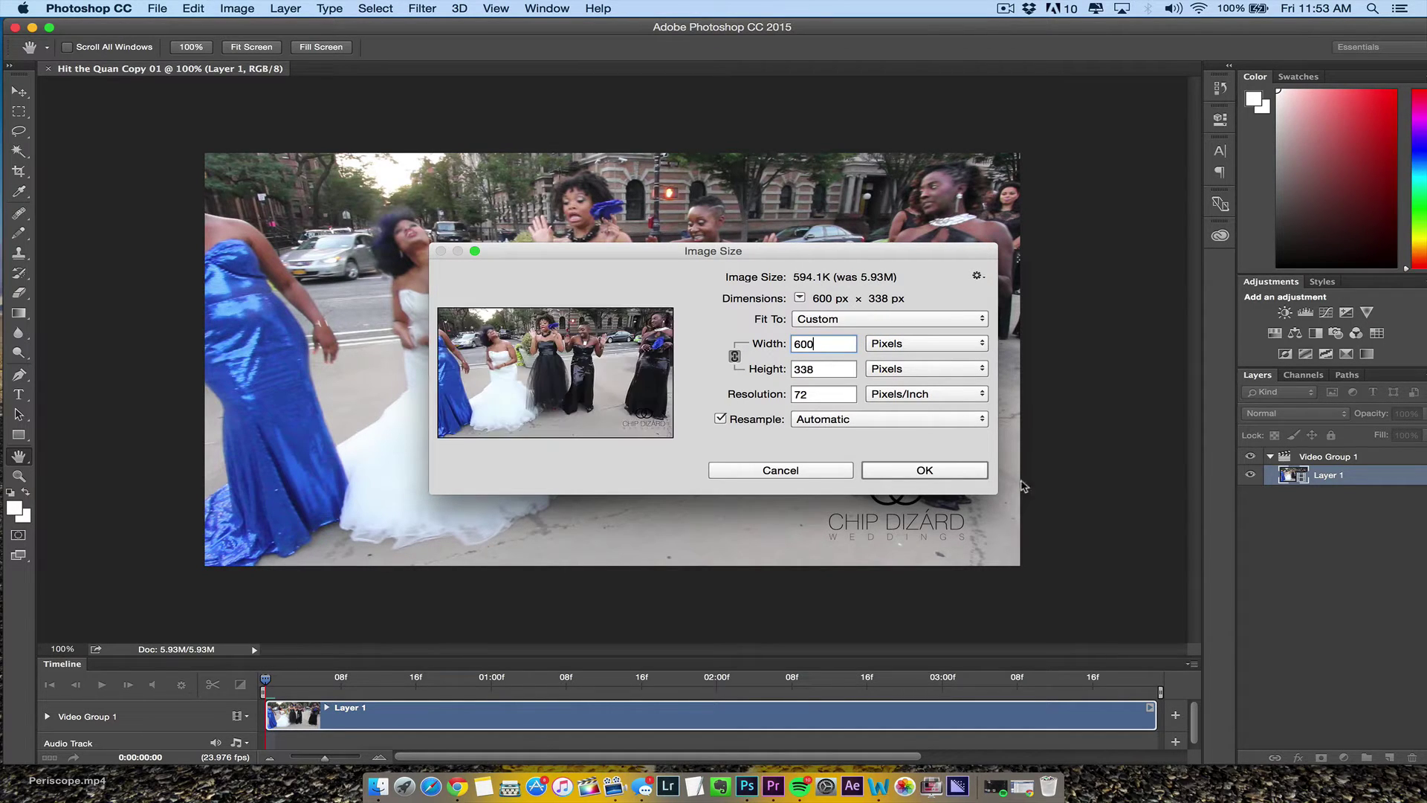
left_click(925, 470)
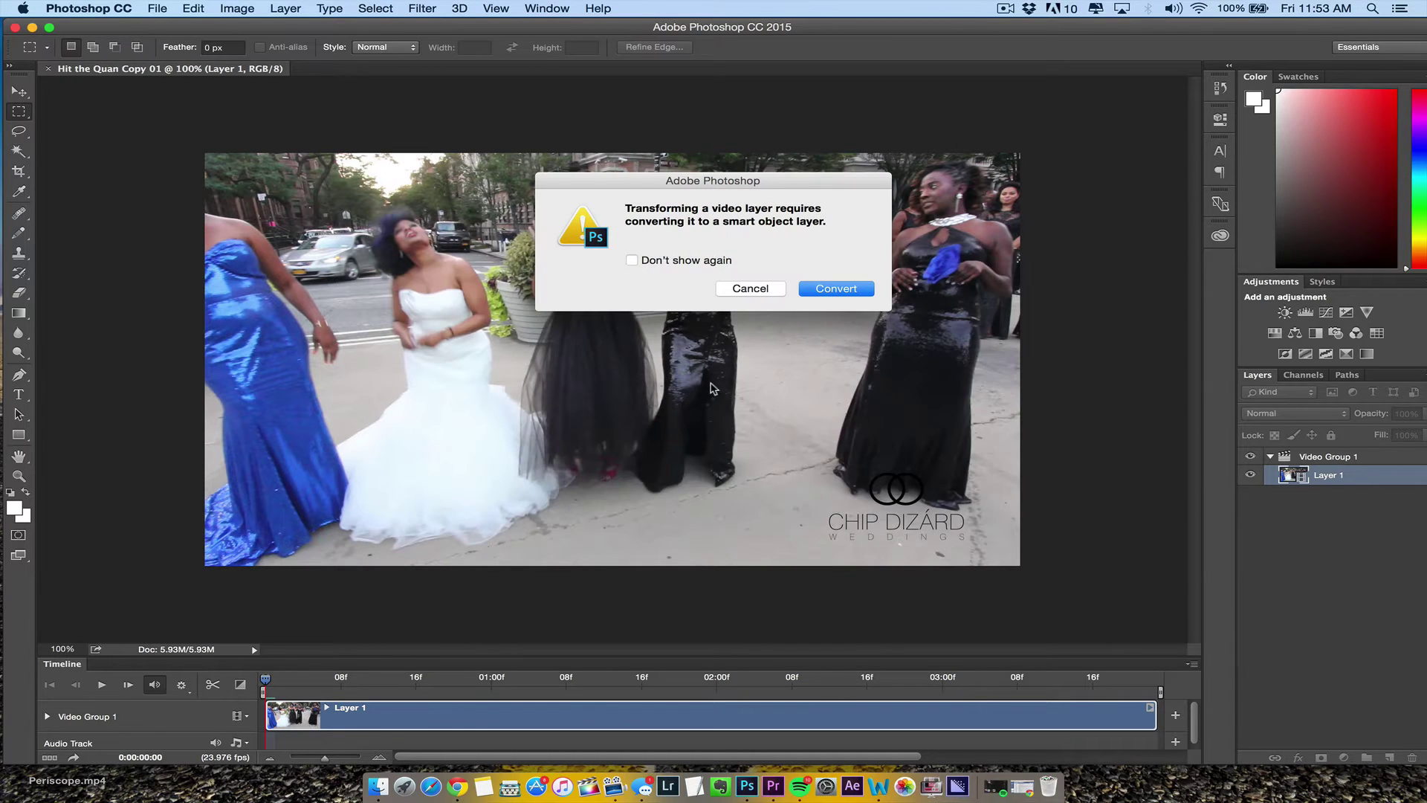
left_click(837, 288)
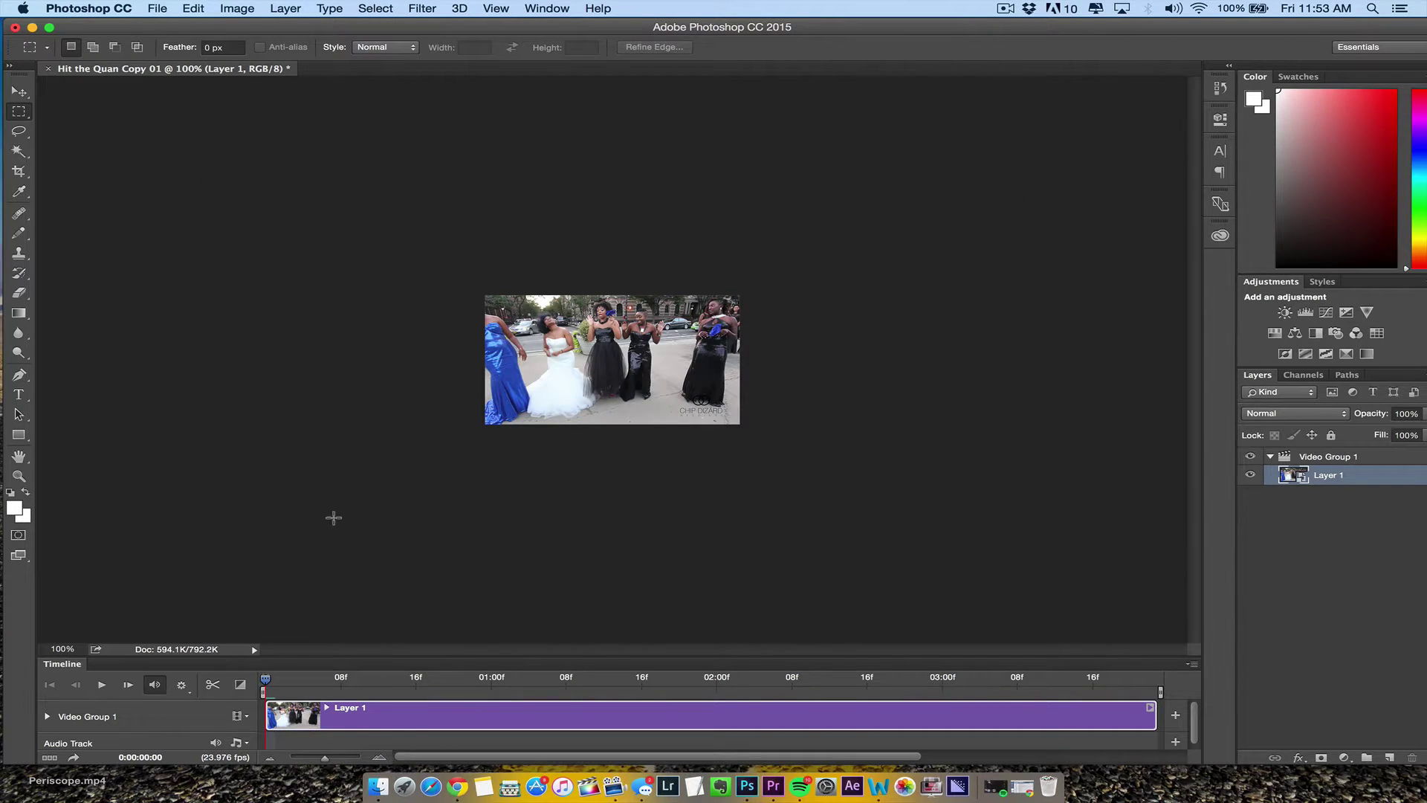
Step: Play the resized clip, stop it at 0:00:02:06, and confirm Loop Playback is on
left_click(159, 8)
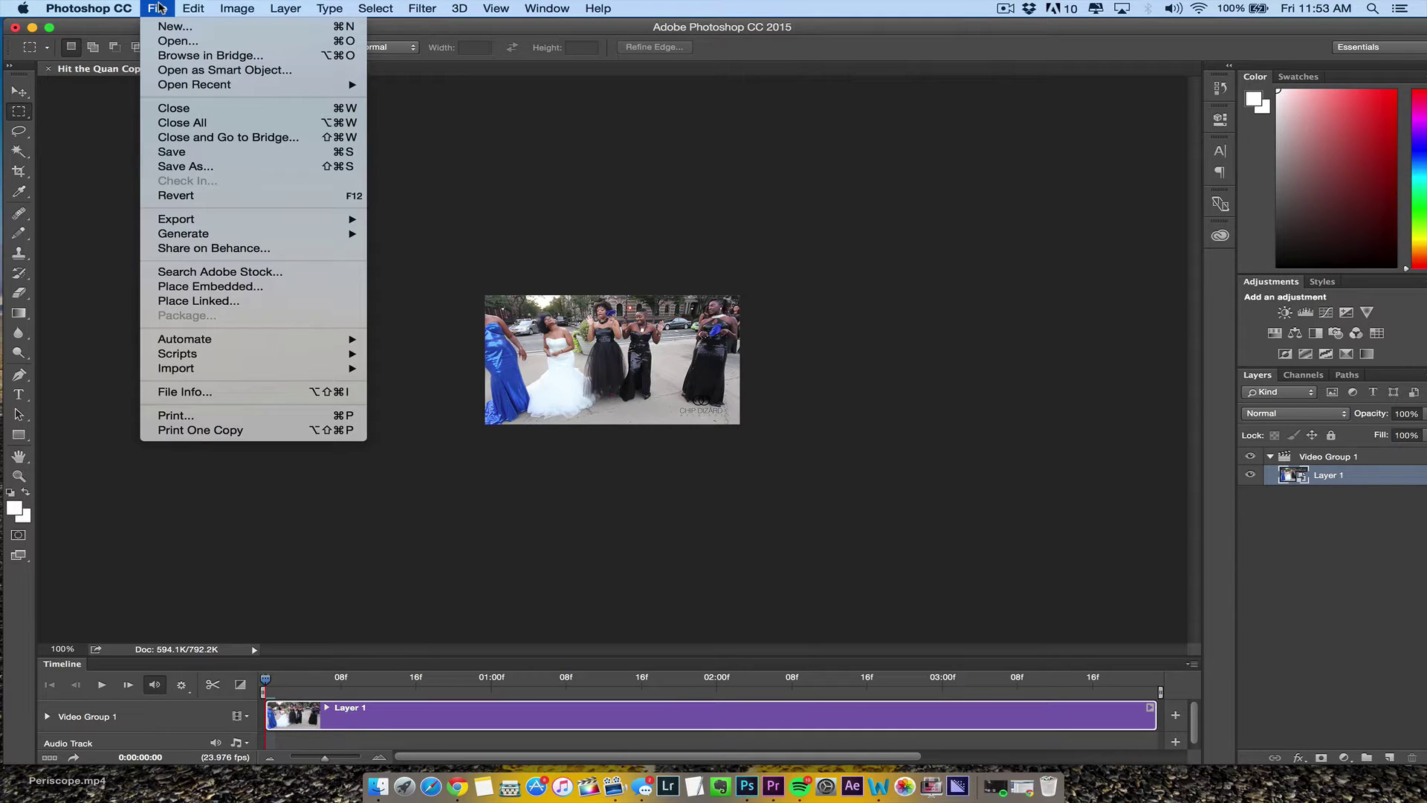
left_click(159, 8)
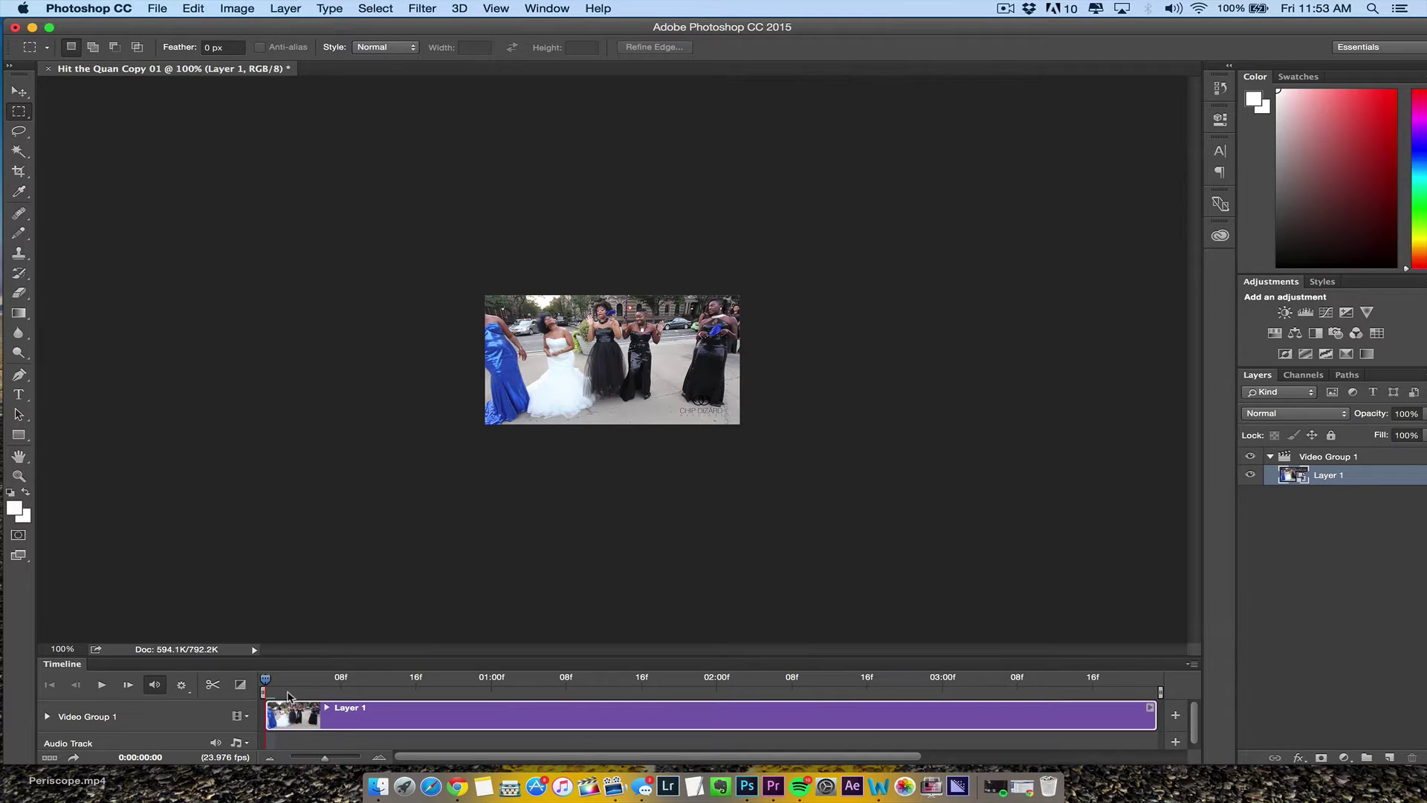
key("space")
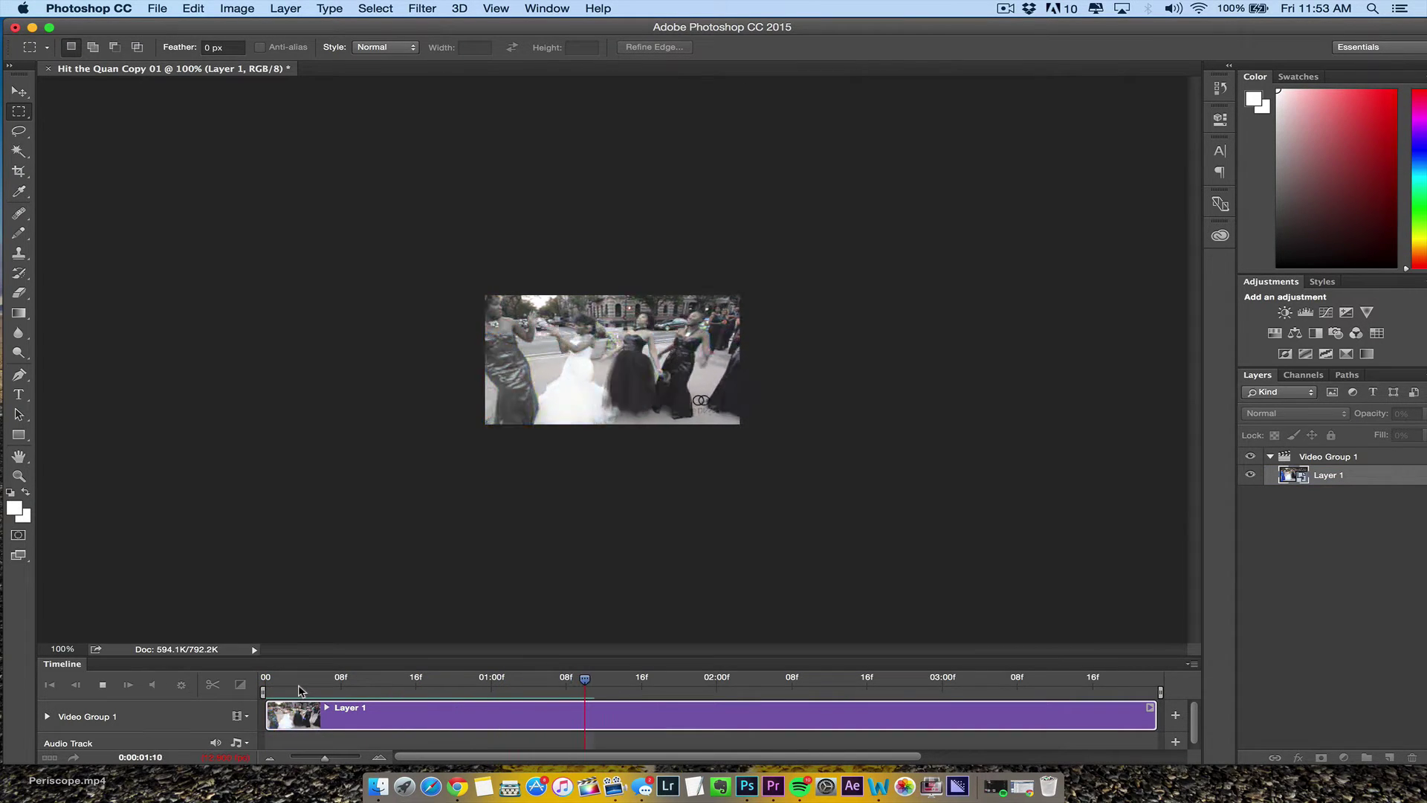
key("space")
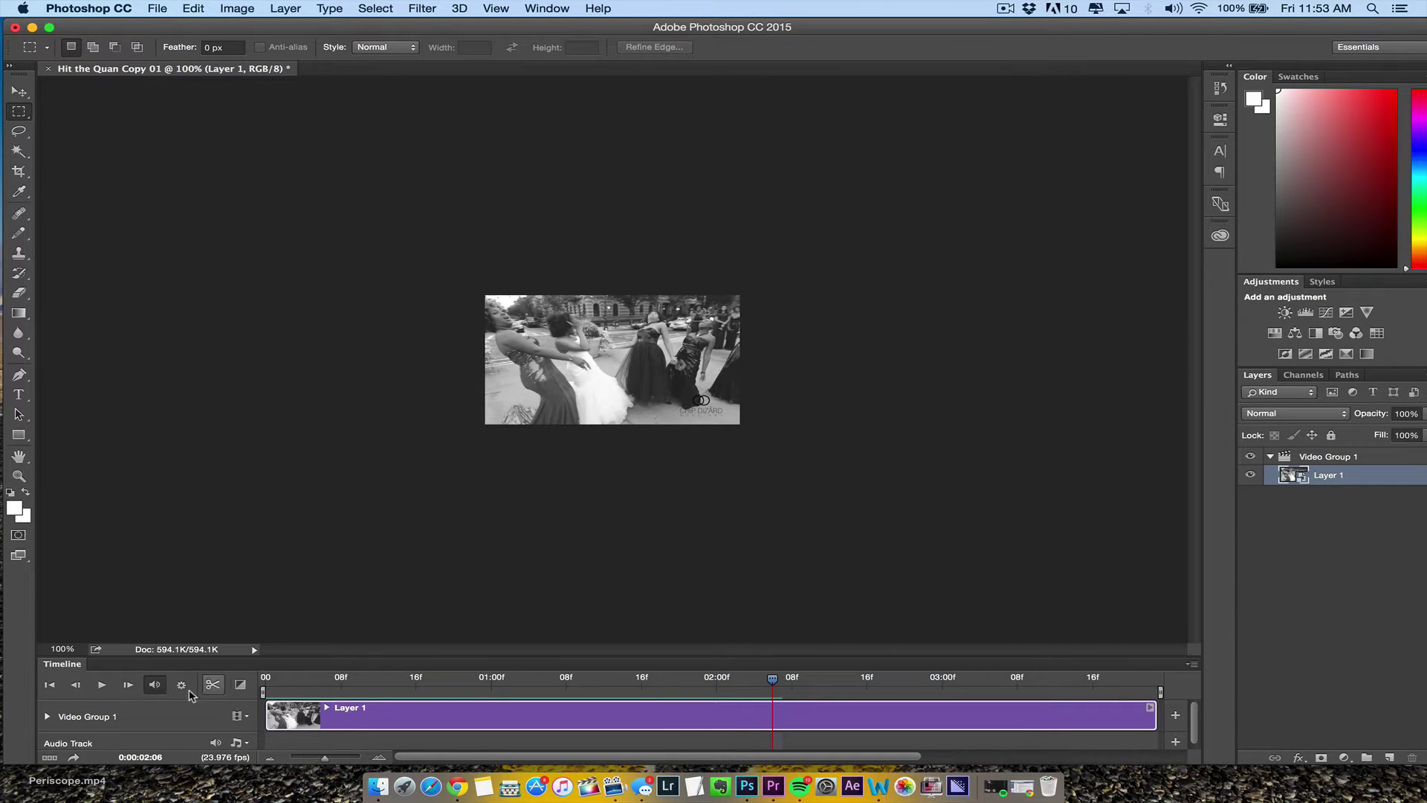
left_click(181, 684)
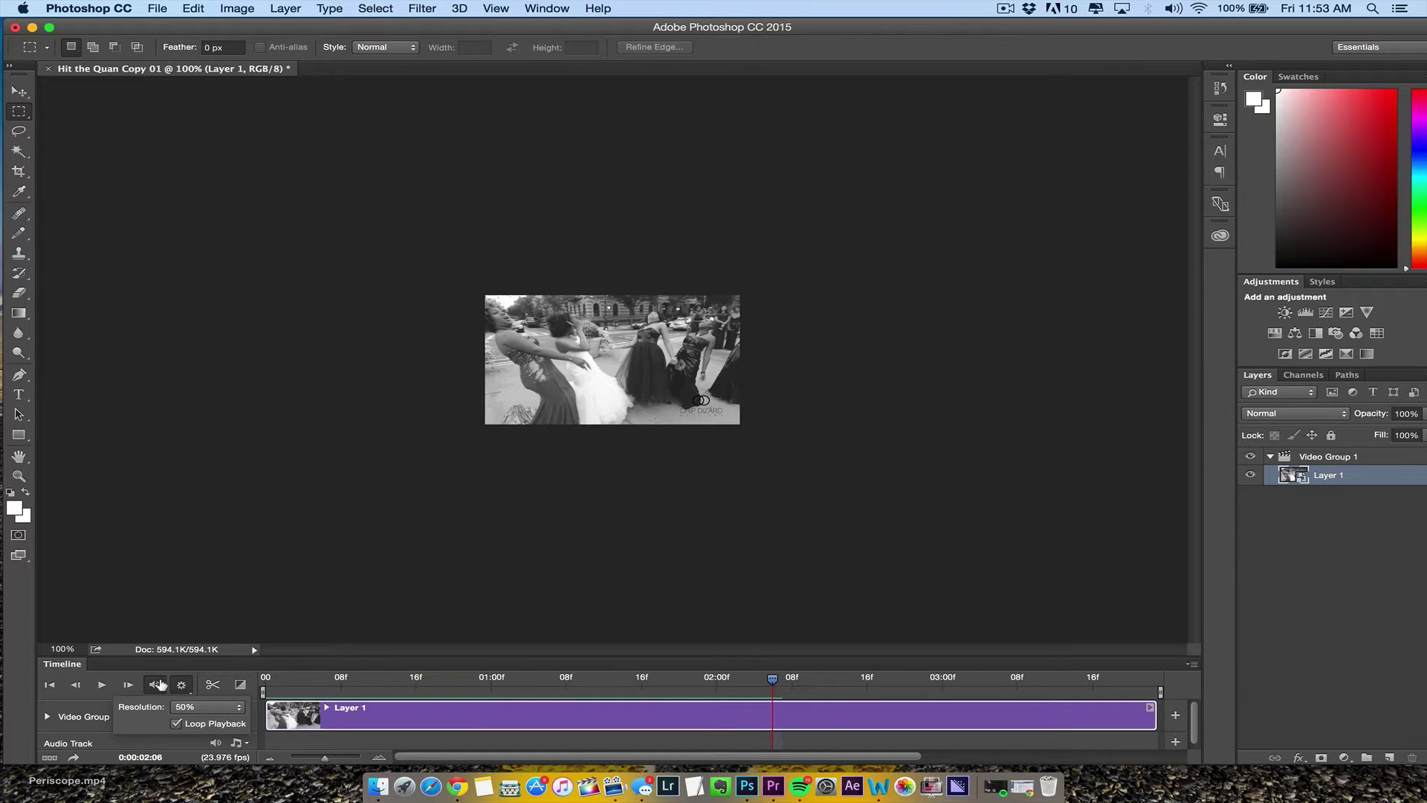
left_click(382, 573)
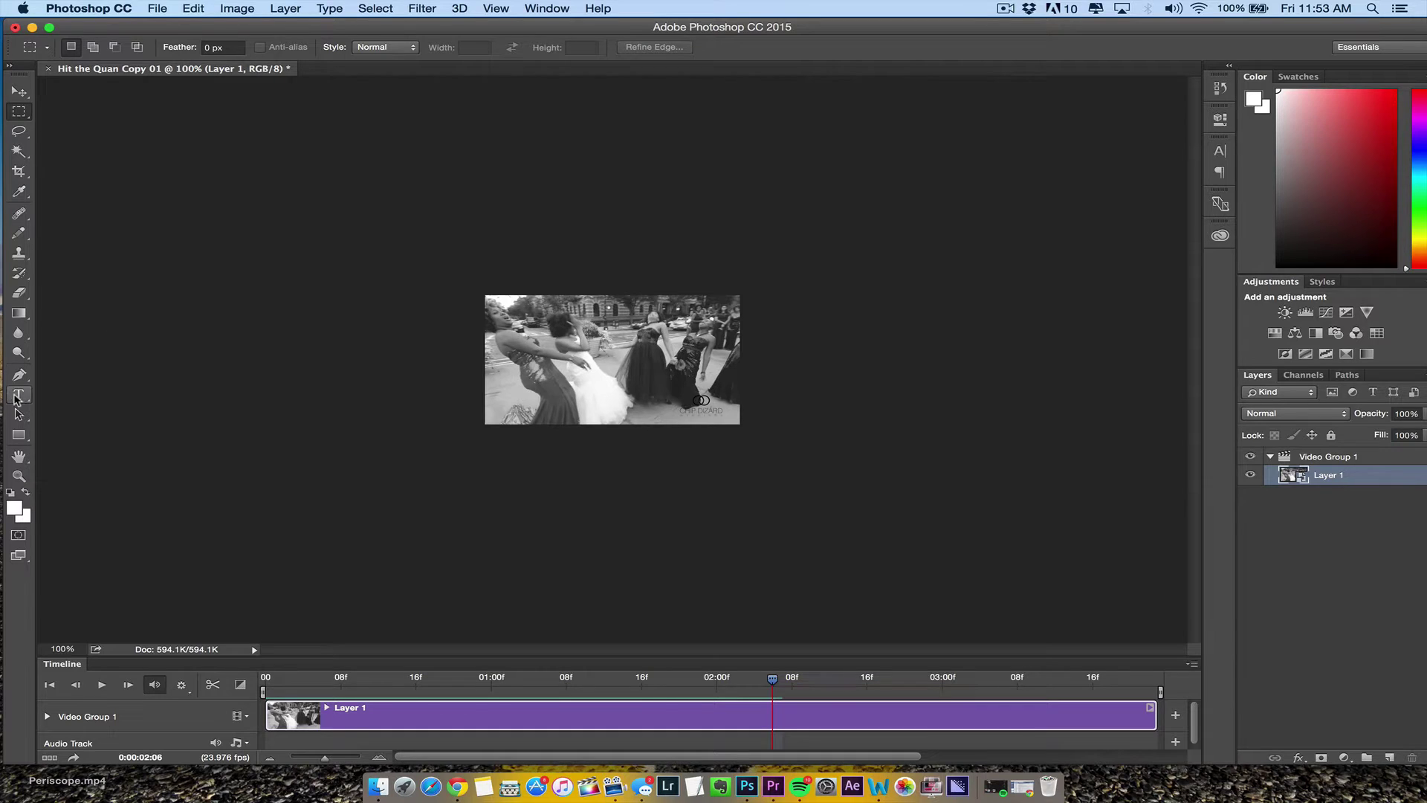
Step: Add a BOOM paragraph text layer, deselect it, and rewind the playhead to the start
left_click(19, 394)
left_click_drag(499, 332, 656, 391)
type("BOOM")
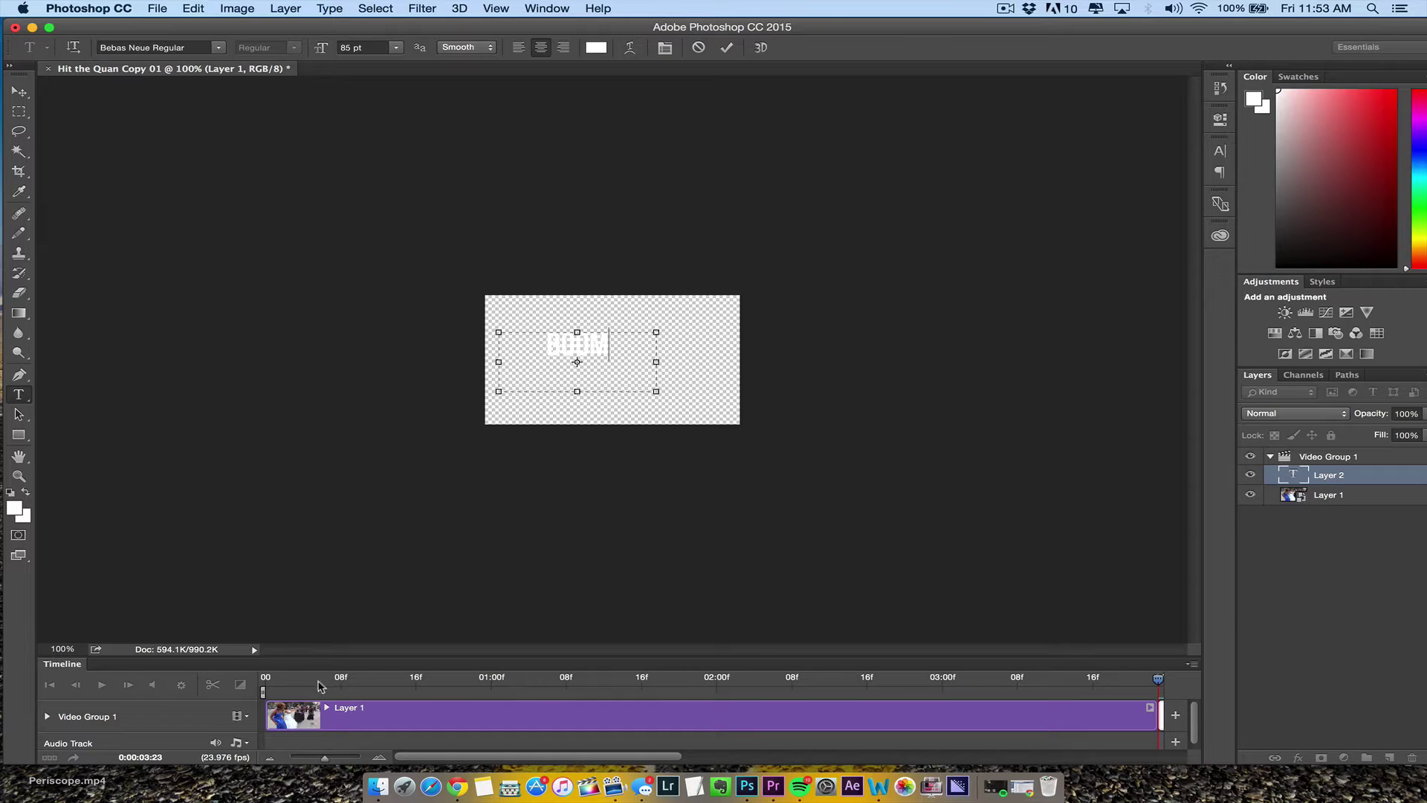
key("super+Return")
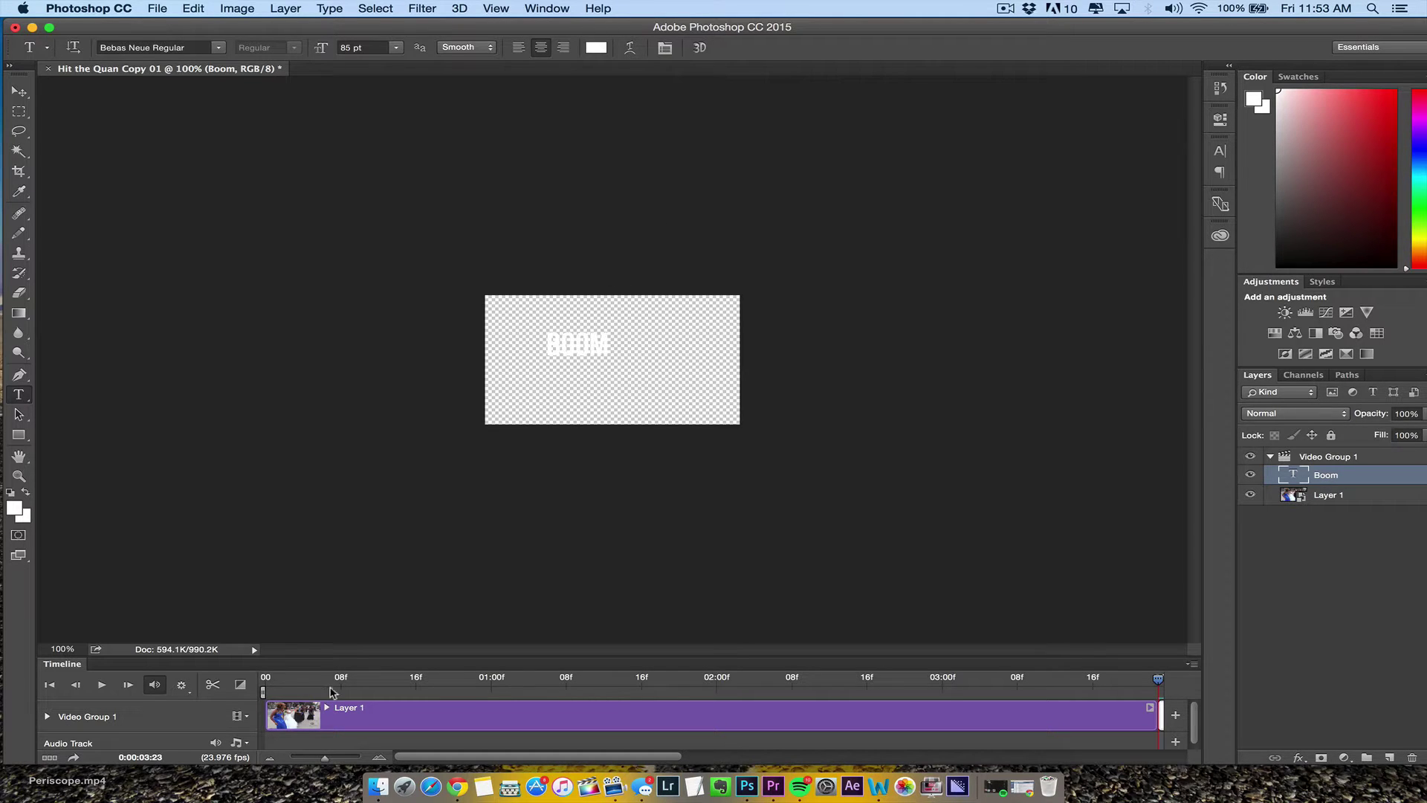
left_click(294, 388)
left_click(19, 91)
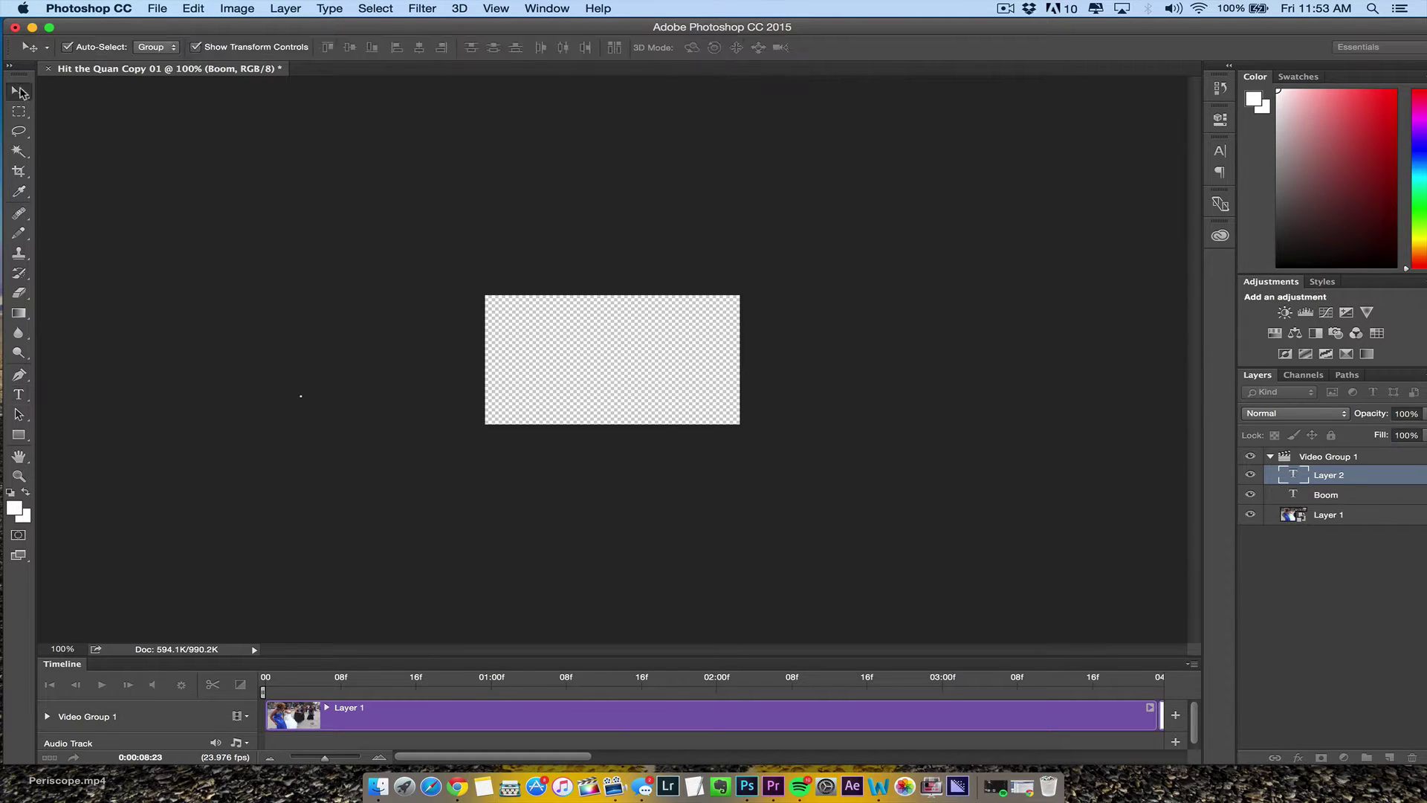
left_click(339, 716)
left_click_drag(316, 682, 242, 681)
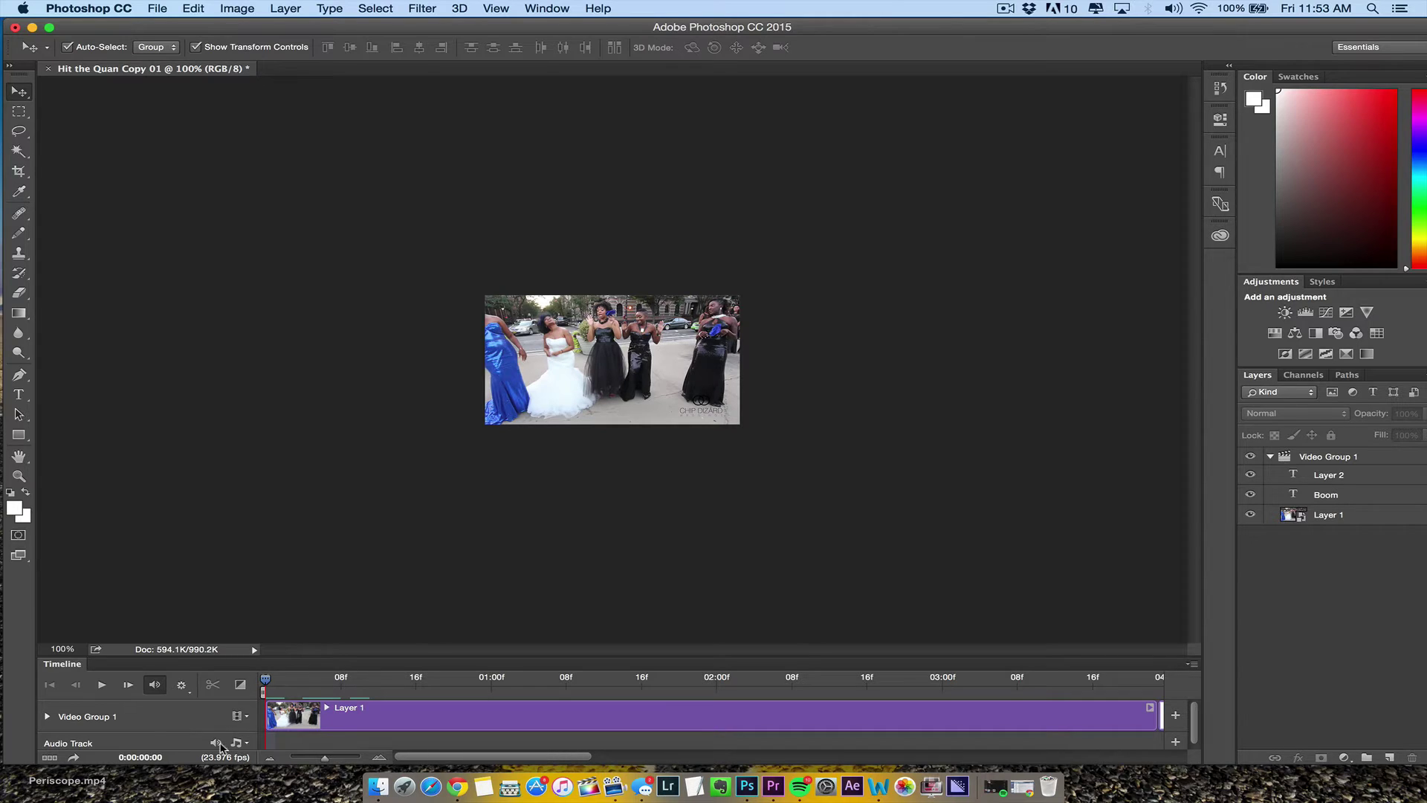
Step: Expand Video Group 1, enlarge the timeline, and cancel the frame-animation and Render Video dialogs
left_click(47, 716)
mouse_move(1194, 715)
left_mouse_down()
mouse_move(1195, 739)
mouse_move(1193, 718)
left_mouse_up()
left_click_drag(942, 655, 953, 594)
left_click(52, 758)
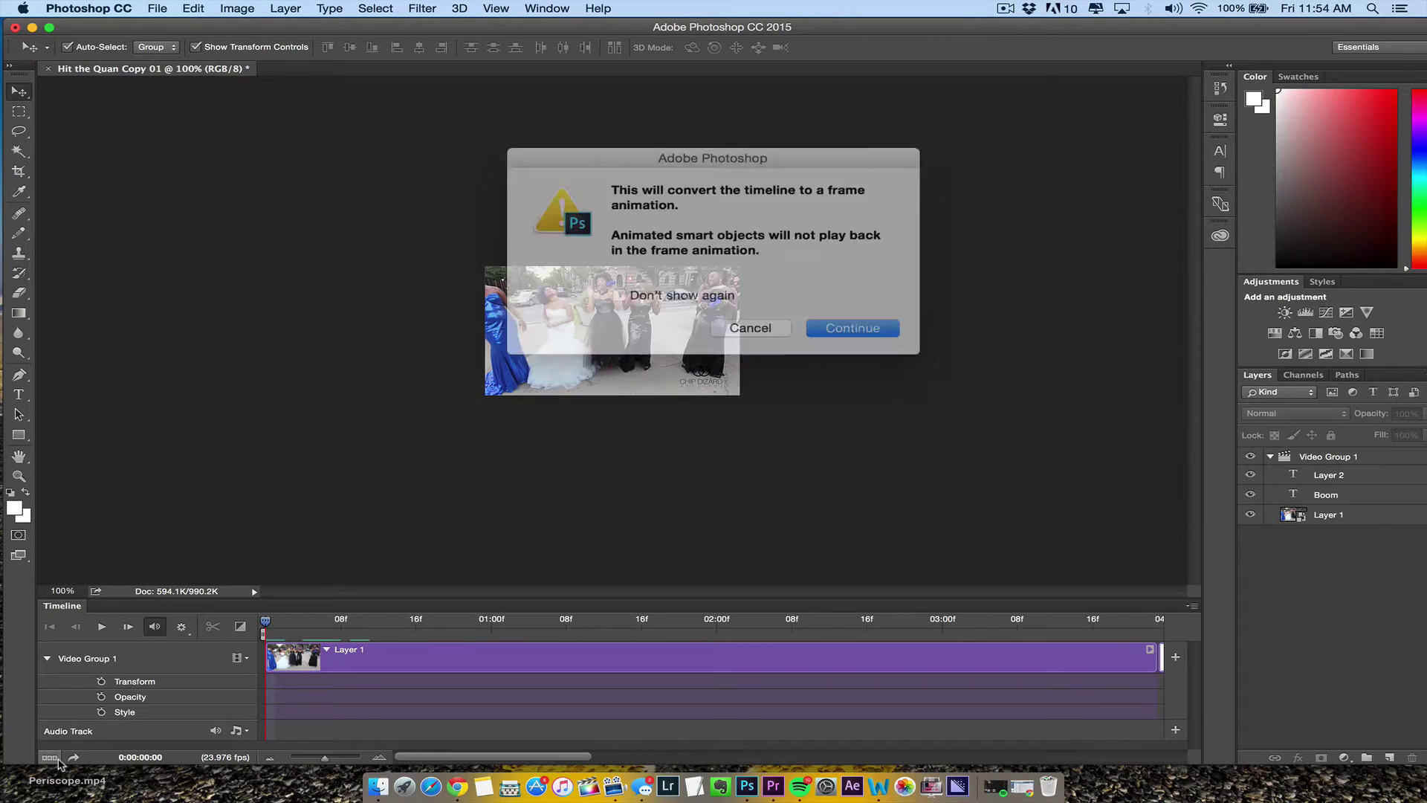
left_click(751, 319)
left_click(73, 757)
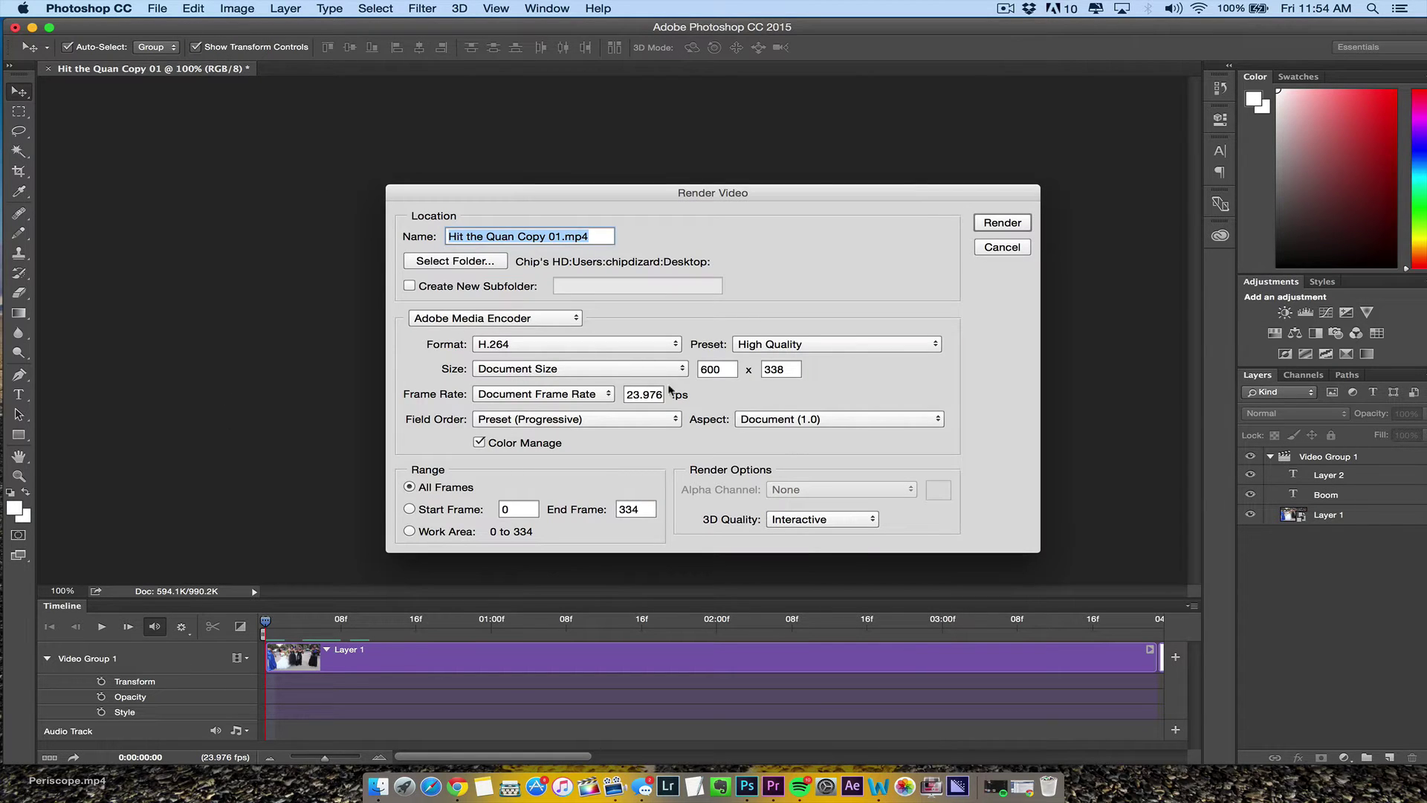
left_click(992, 250)
Step: Open Export > Save for Web (Legacy) showing the clip as a 600×338 GIF
left_click(158, 8)
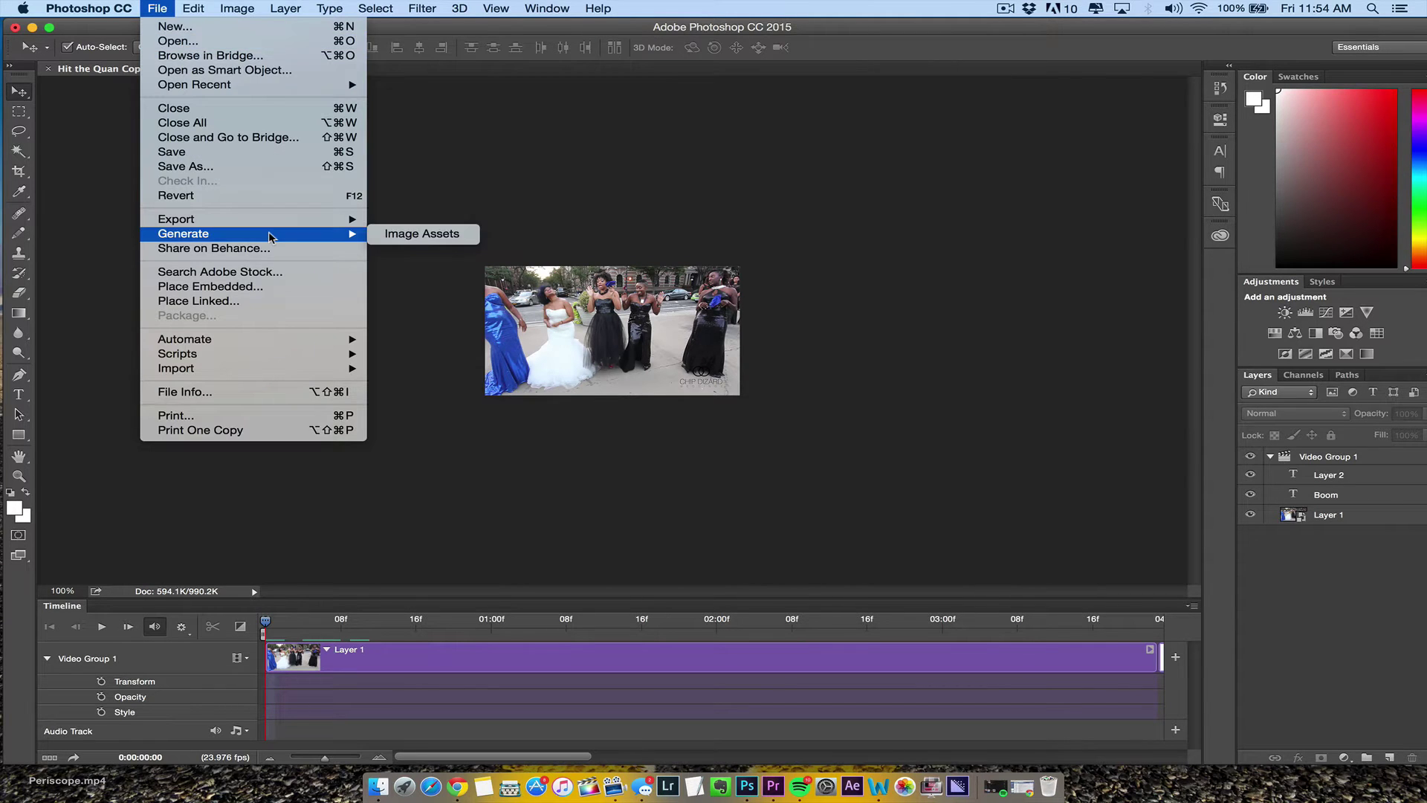
mouse_move(283, 218)
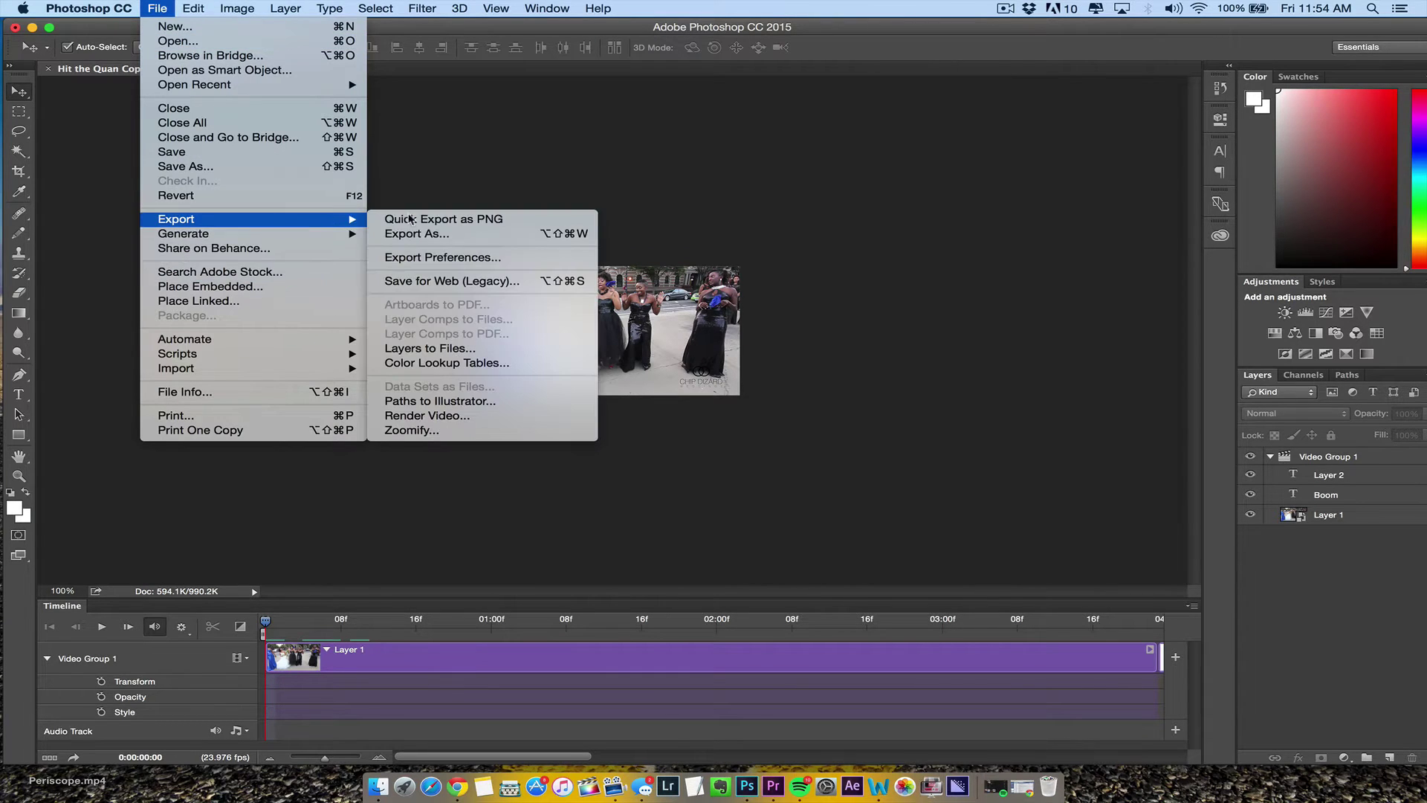
left_click(471, 283)
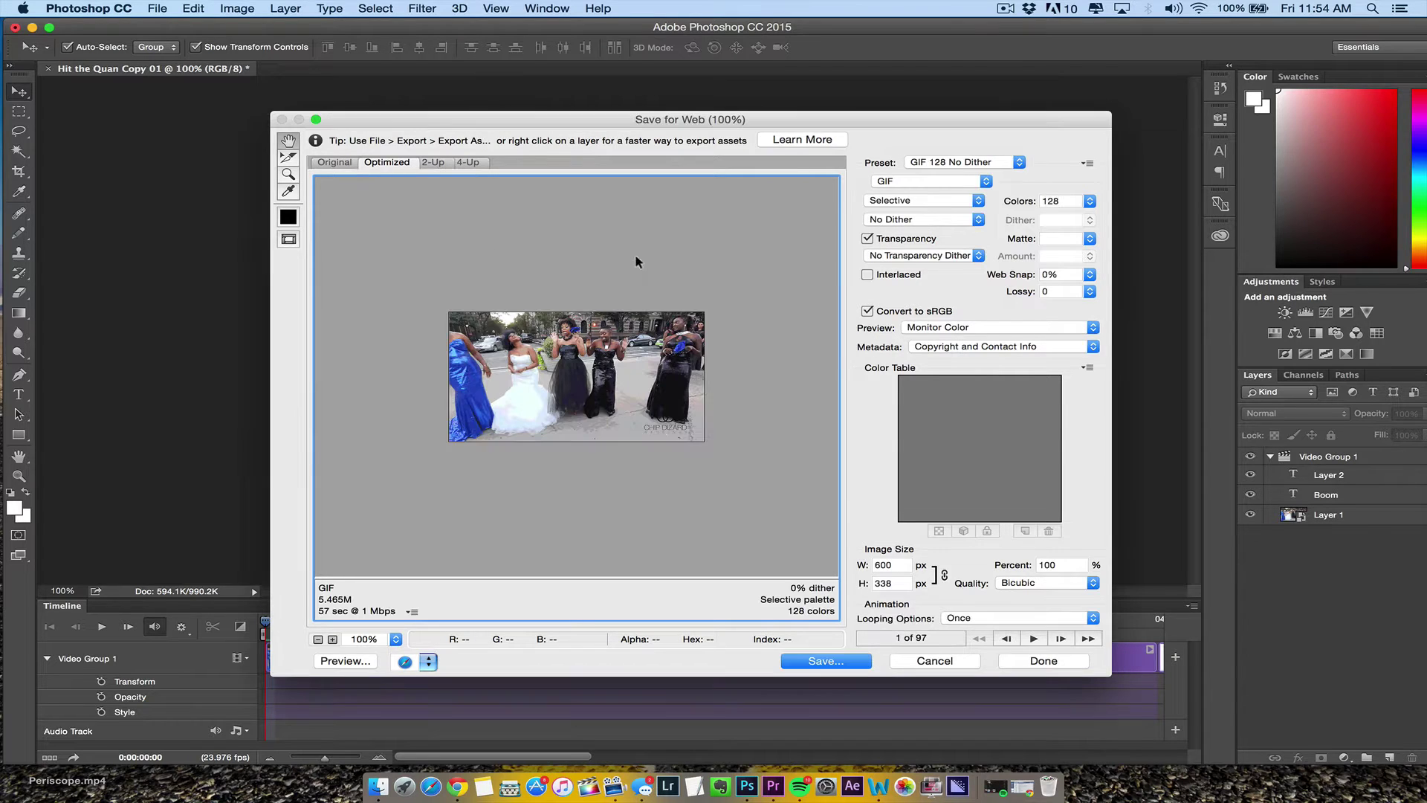
Step: Set the GIF looping to Forever and preview it in the web browser
left_click(968, 617)
left_click(966, 631)
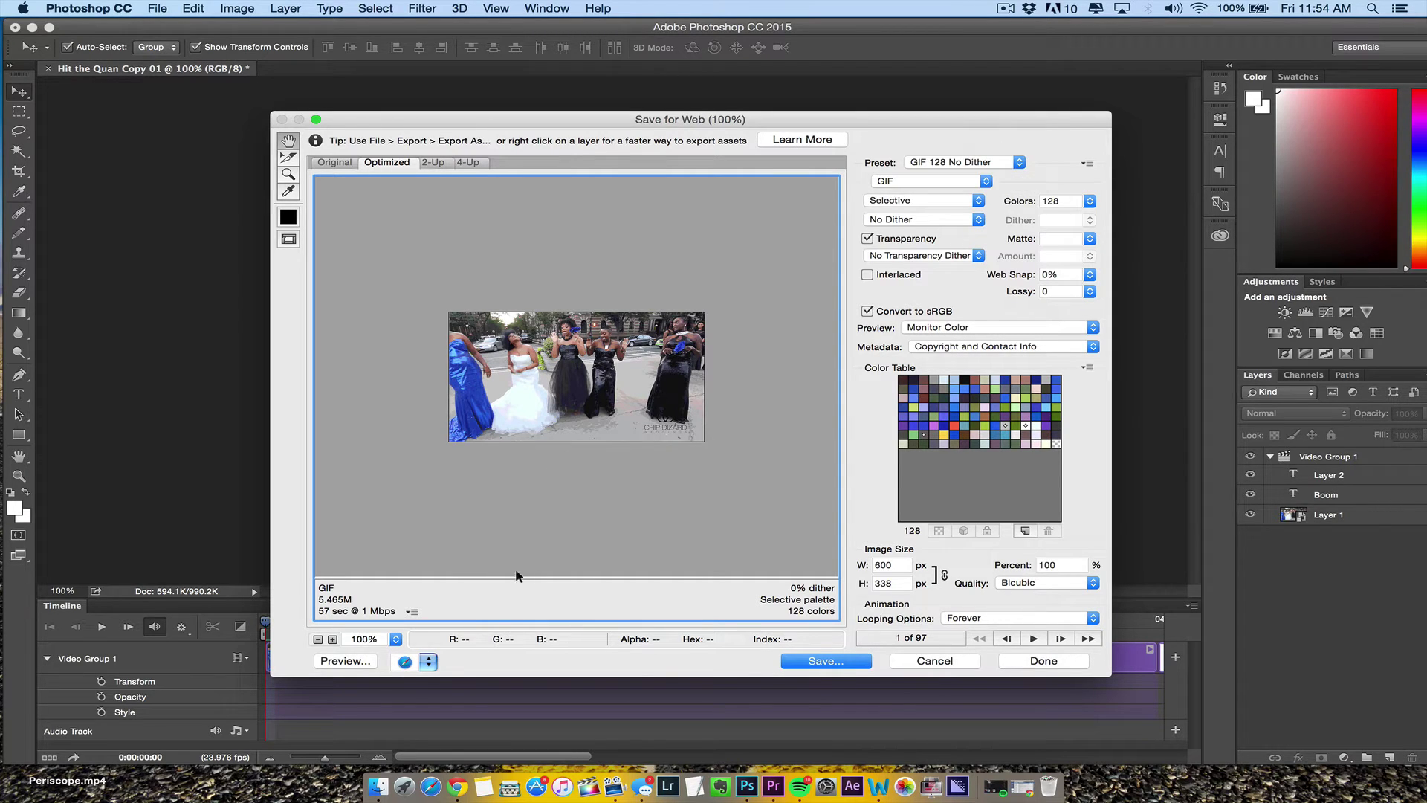
left_click(345, 660)
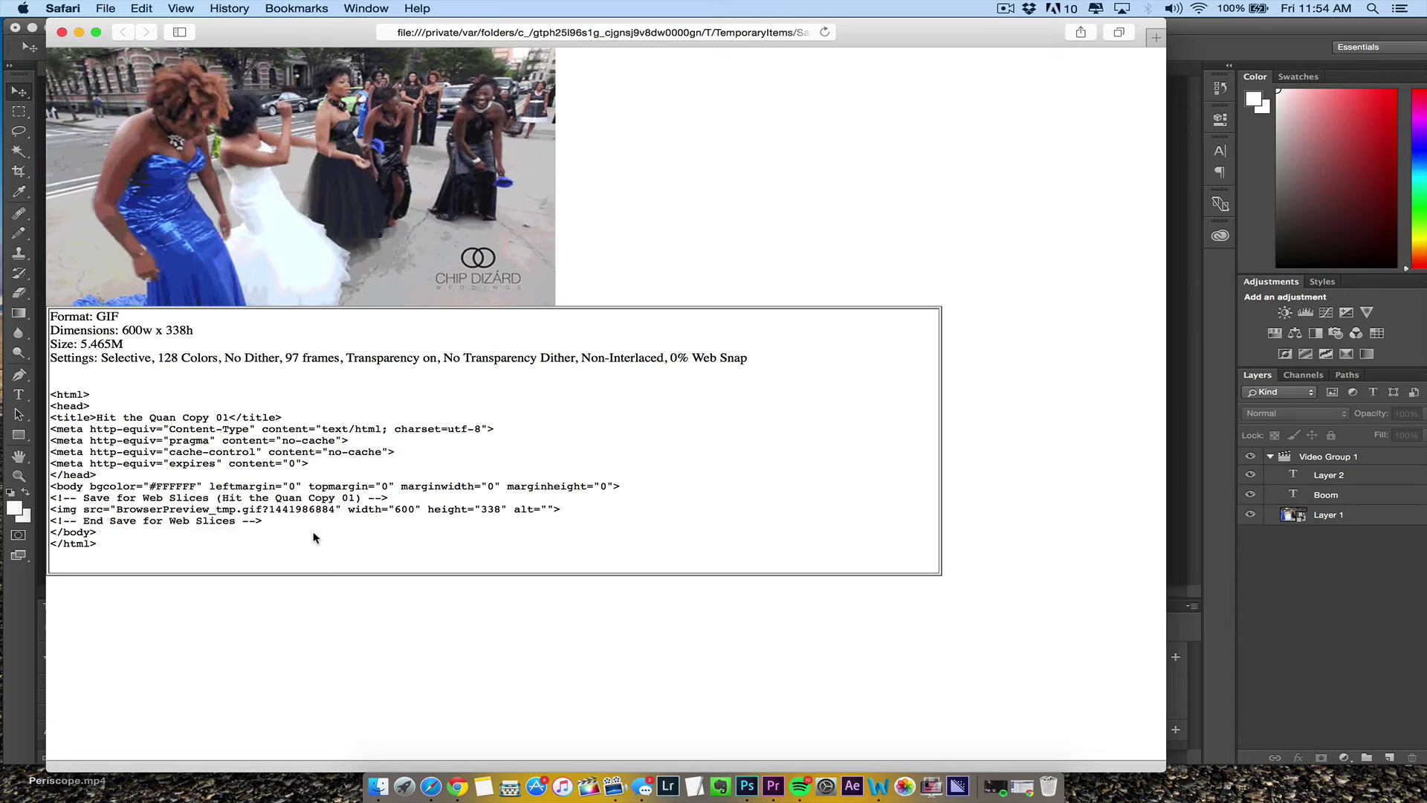
Step: Close the browser preview, apply the GIF 32 No Dither preset, and save Hit-the-Quan-Copy-01.gif to the Desktop
left_click(62, 33)
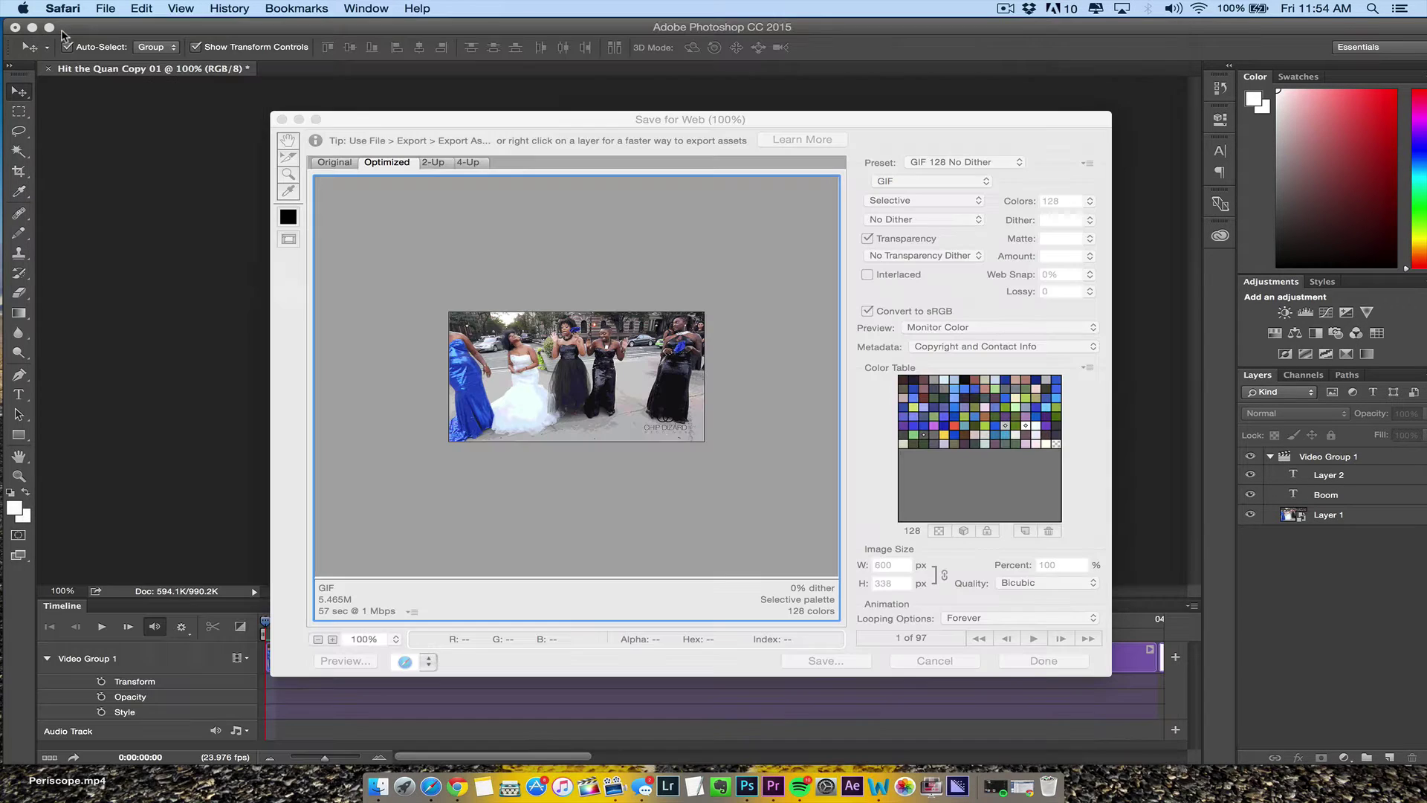
left_click(948, 616)
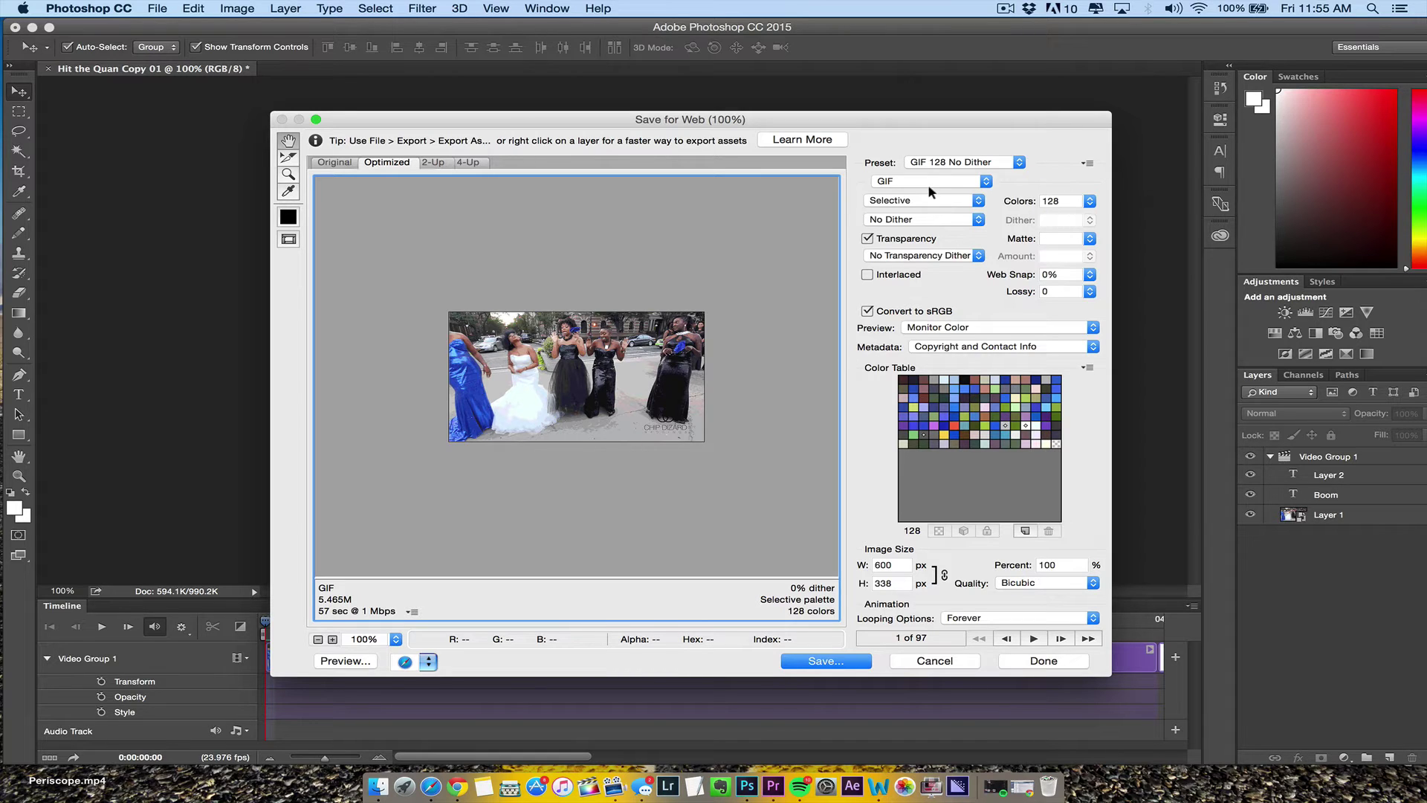
left_click(963, 159)
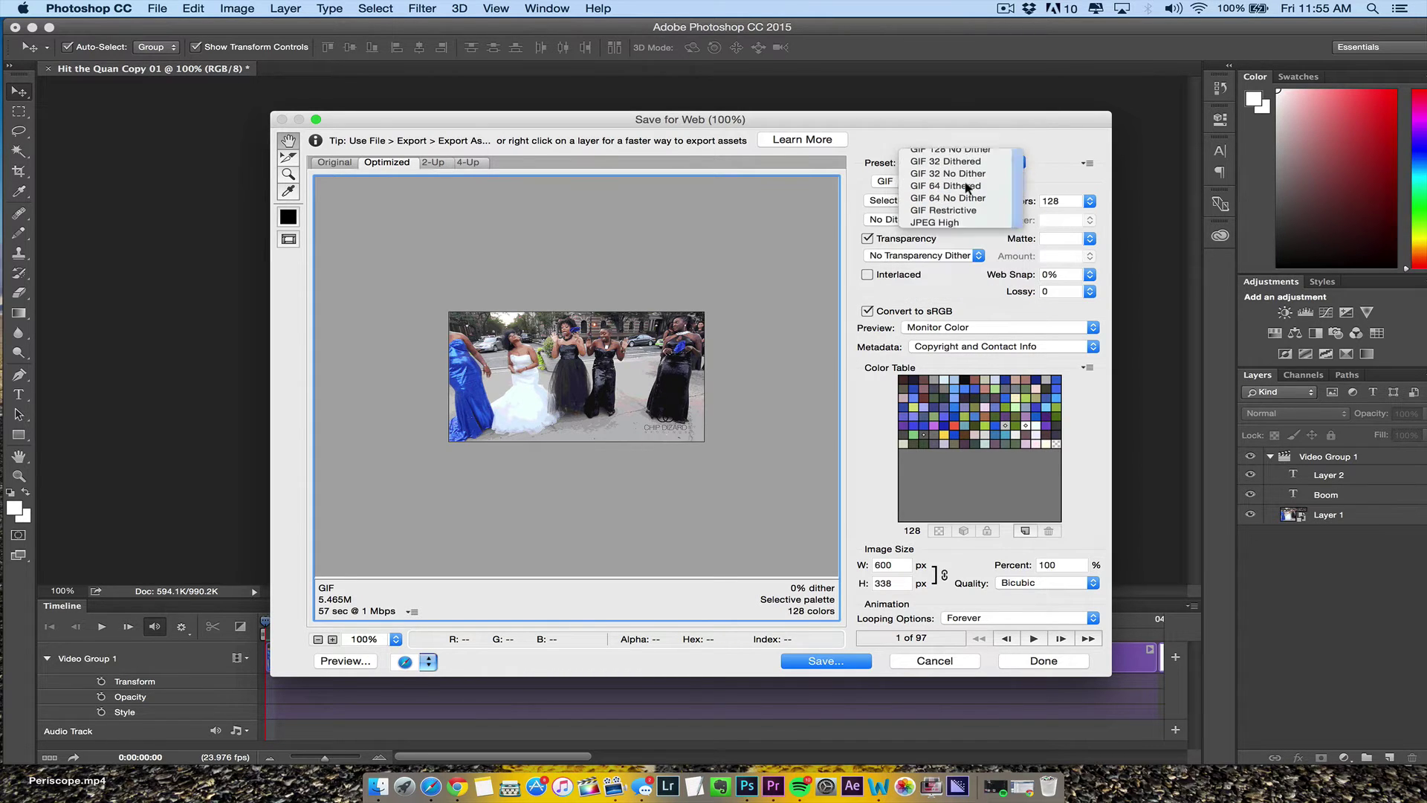
left_click(959, 165)
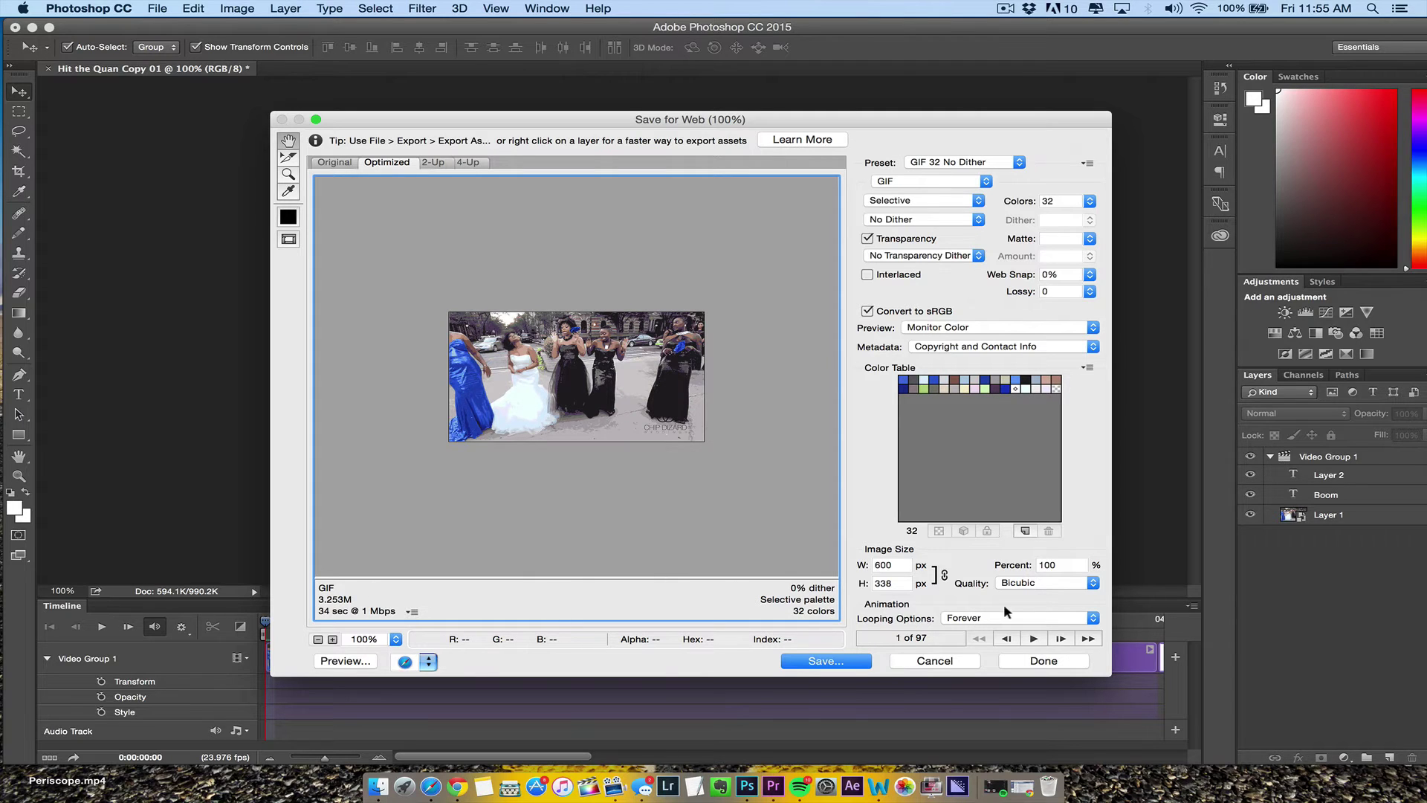
left_click(842, 662)
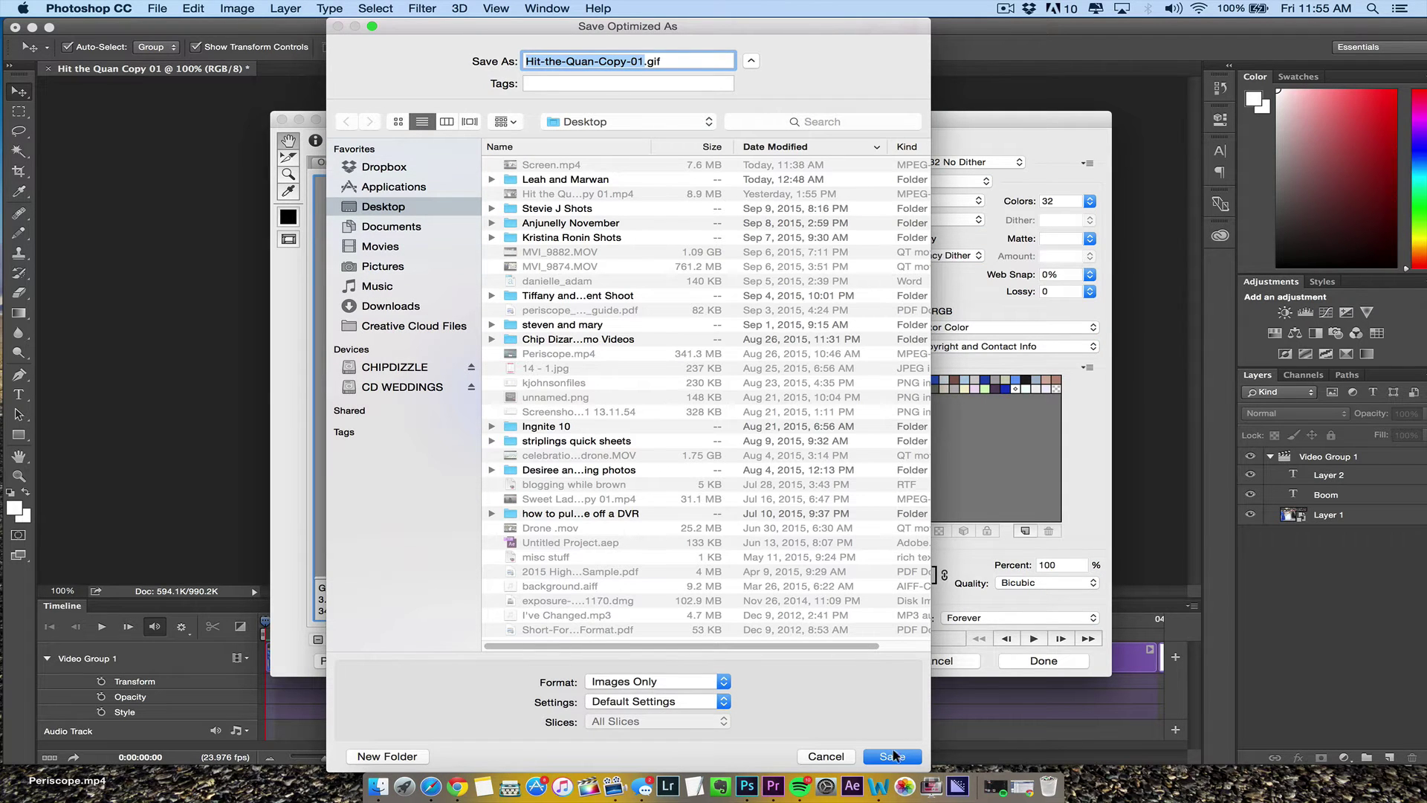
left_click(894, 755)
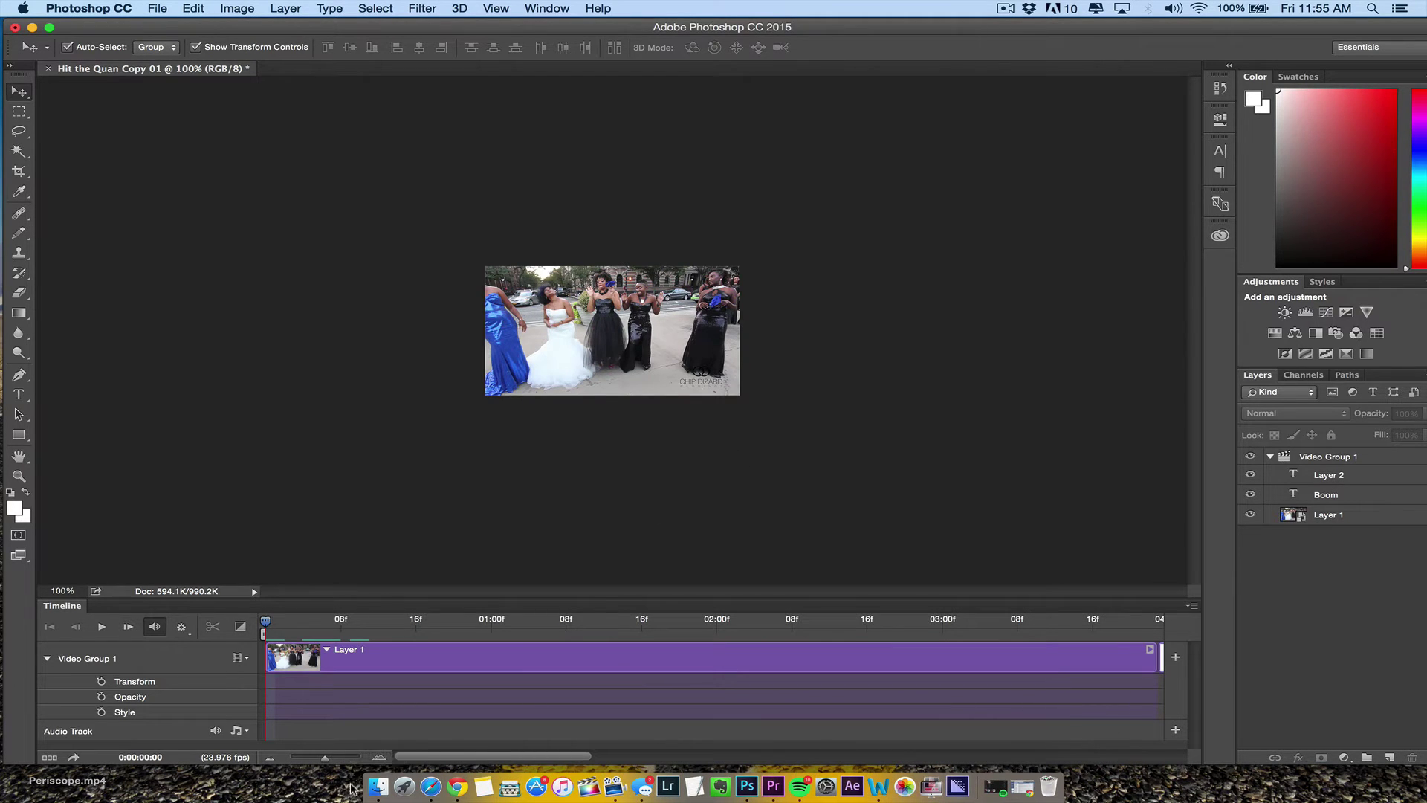
Step: Quick Look Hit-the-Quan-Copy-01.gif on the Desktop in Finder, then switch back to Photoshop
left_click(378, 786)
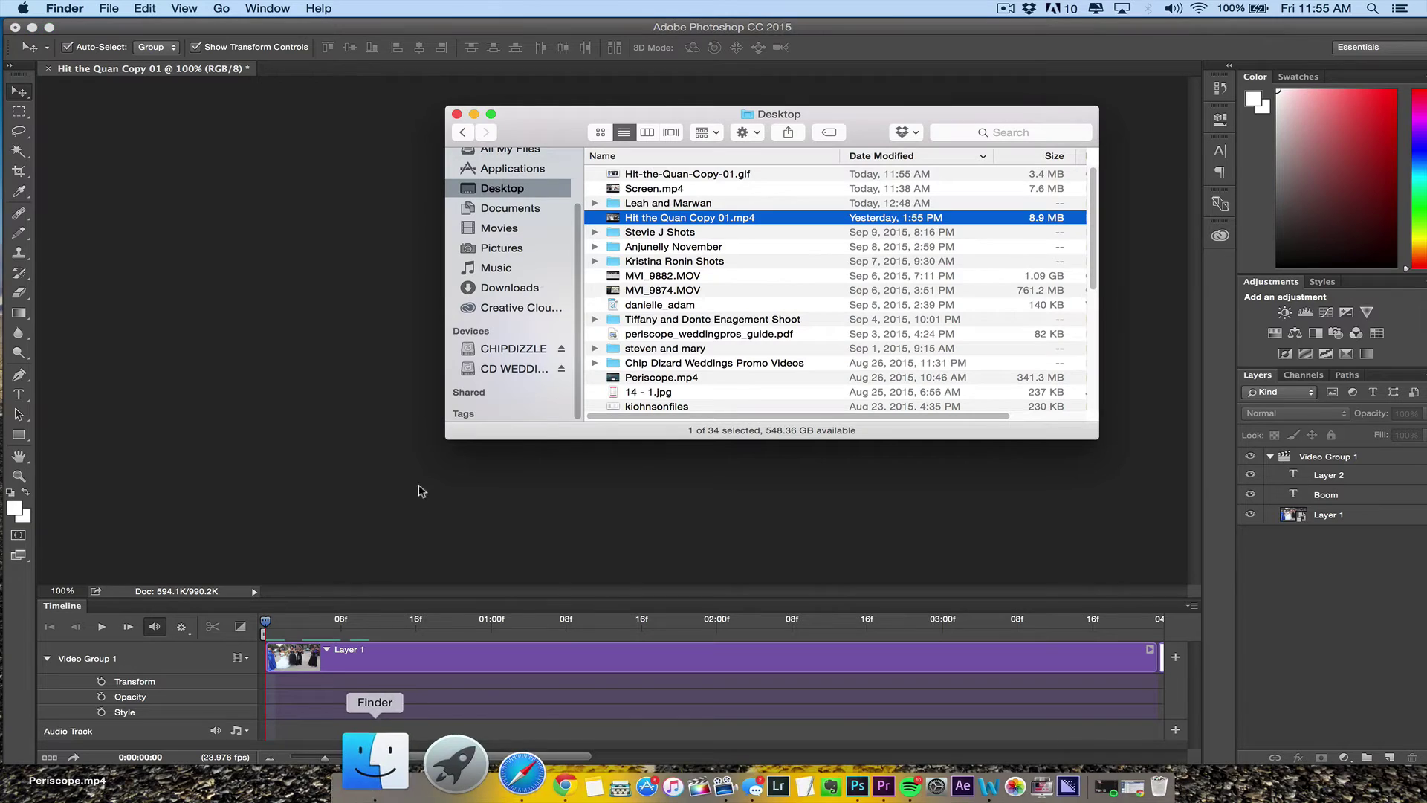
left_click(650, 176)
key("space")
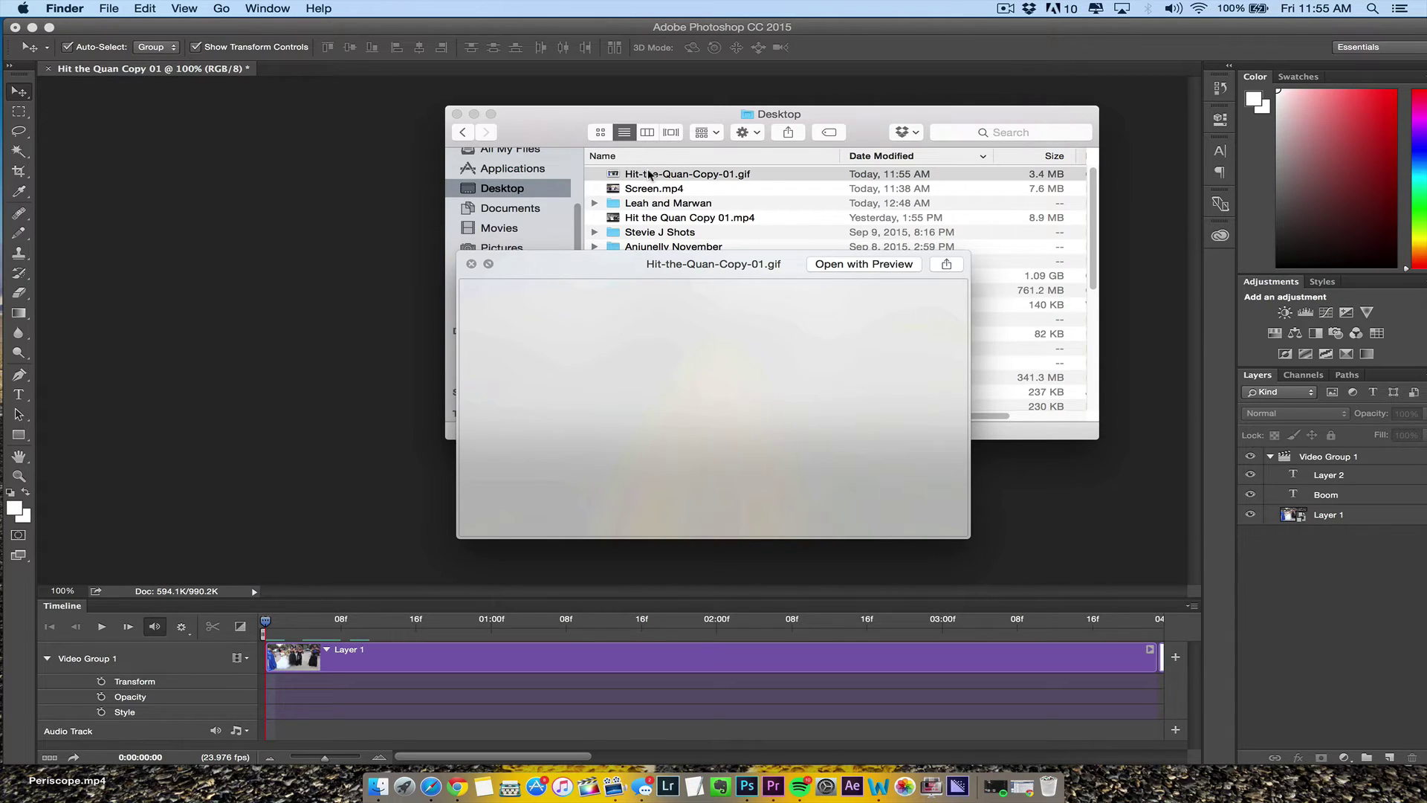
key("space")
left_click(551, 746)
left_click_drag(551, 745, 1055, 788)
Step: Delete the empty Layer 2 clip and the Boom text clip from the end of the timeline
left_click(990, 626)
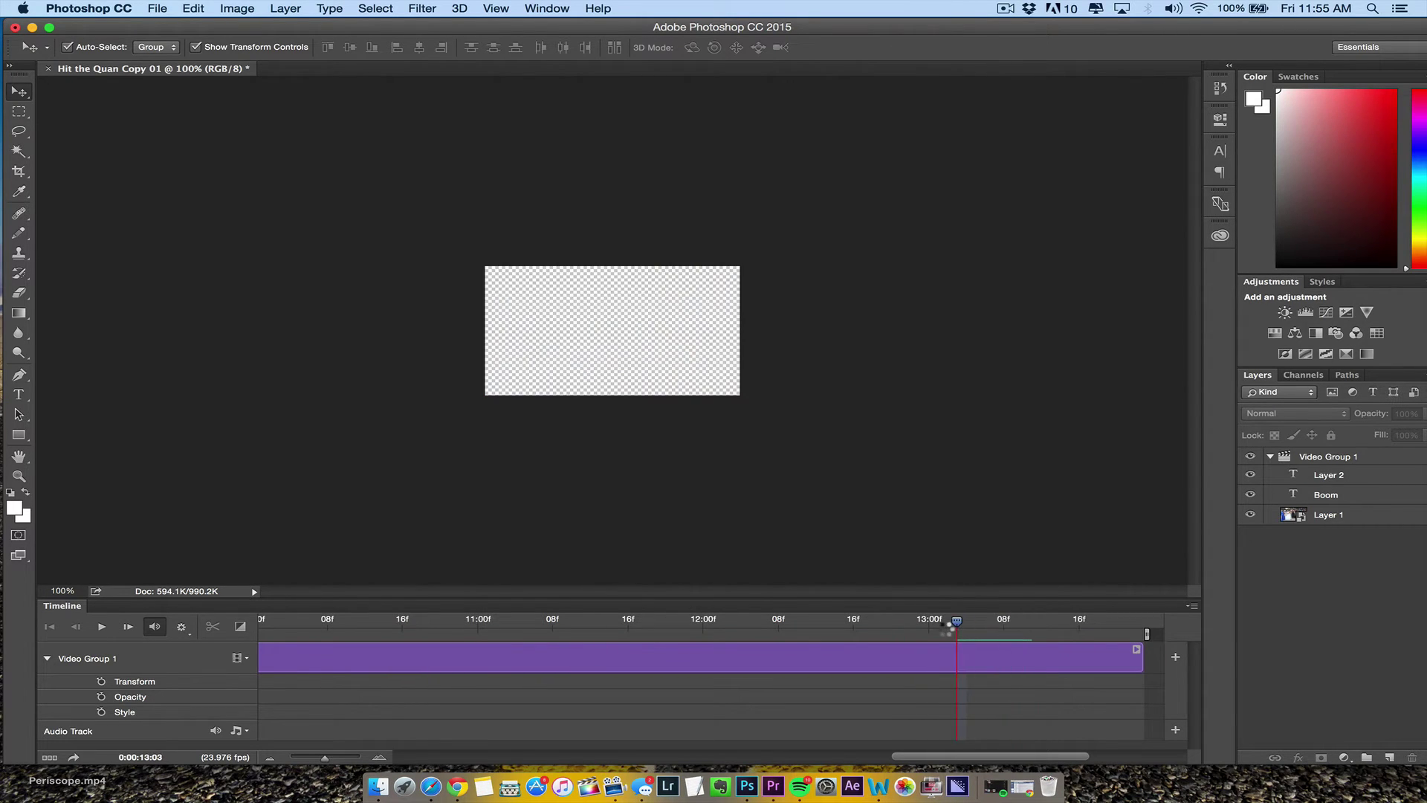
left_click(926, 662)
key("Delete")
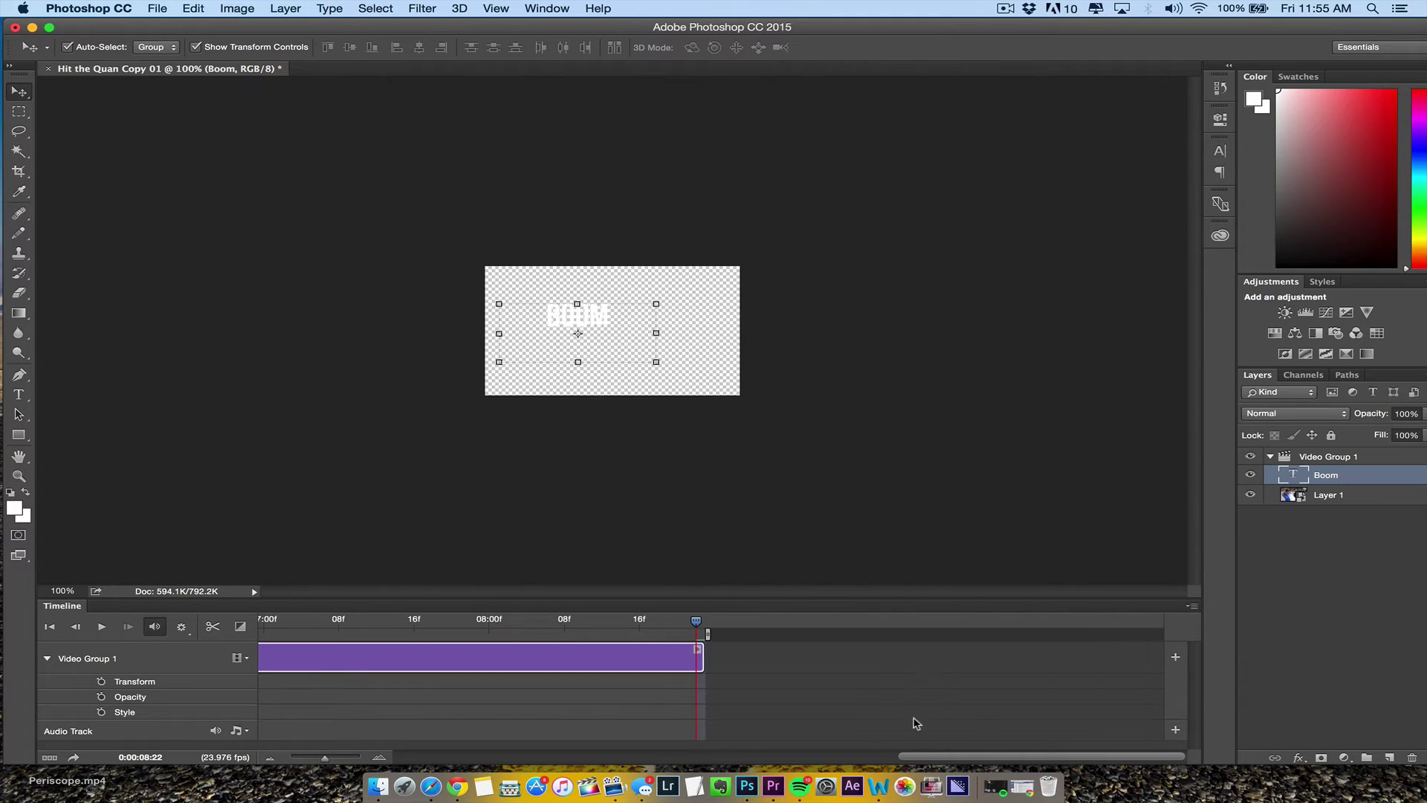
left_click_drag(978, 758, 693, 749)
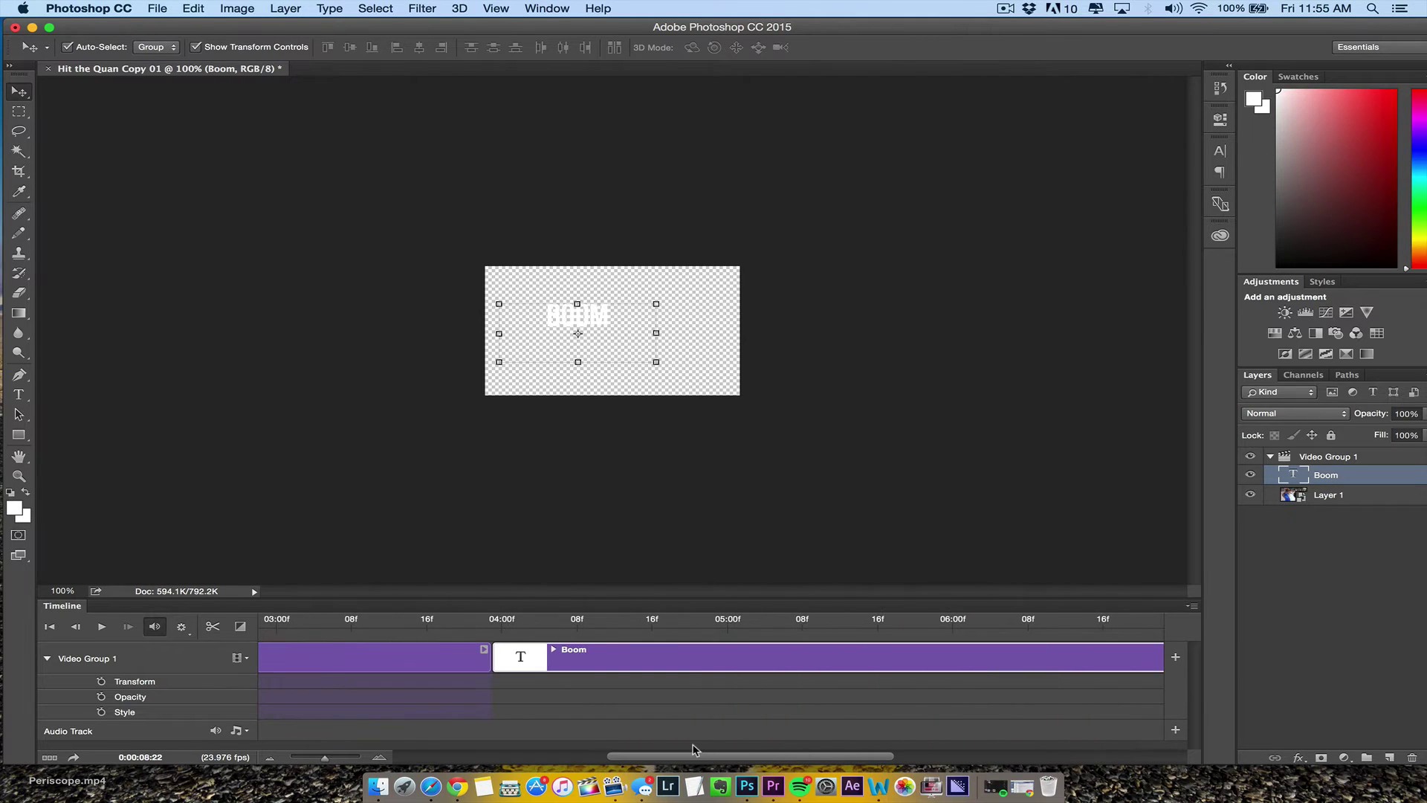
key("Delete")
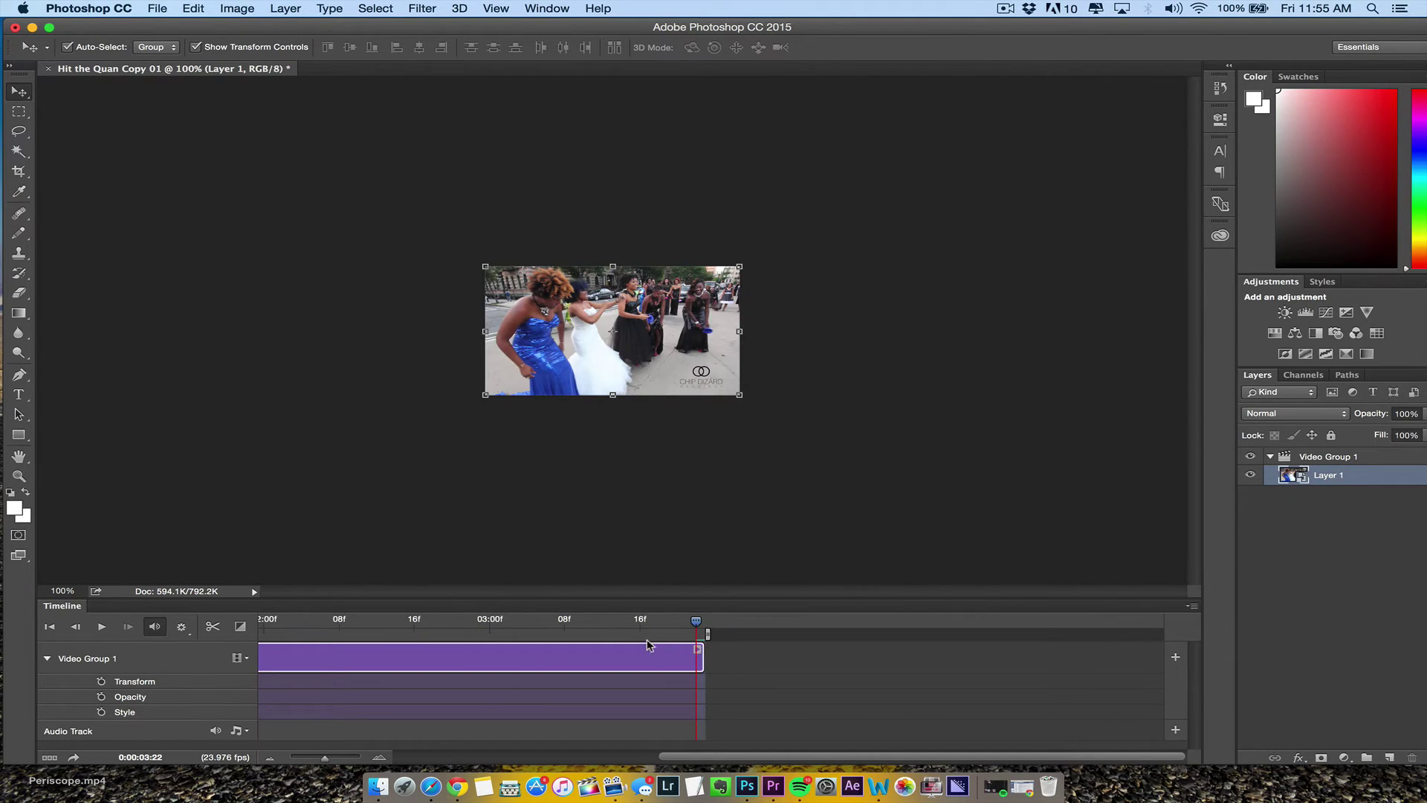
Step: Play the shortened clip from a few frames back and stop it at 0:00:03:15
left_click_drag(641, 622, 700, 611)
key("space")
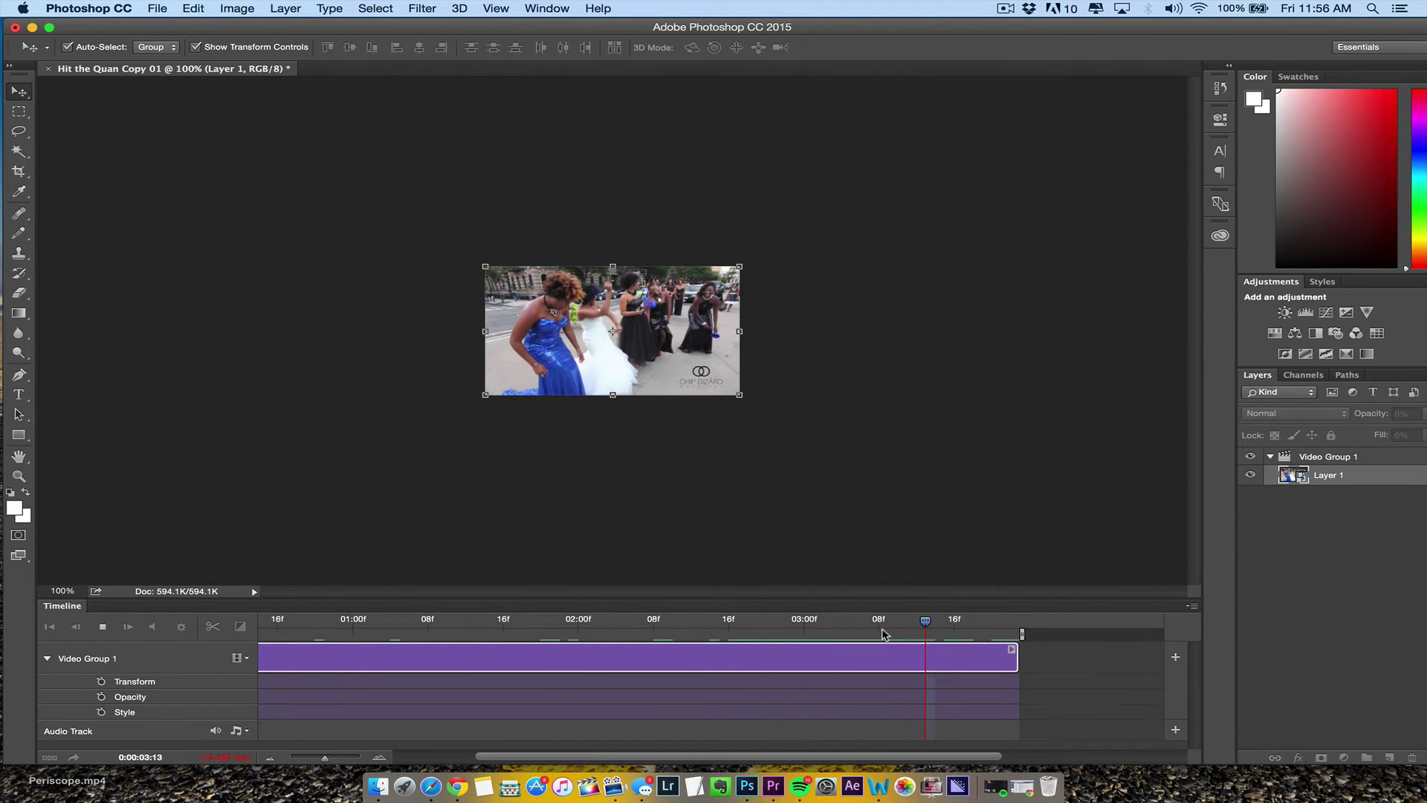
key("space")
Step: Open Save for Web (Legacy) from the File > Export menu
left_click(155, 8)
left_click(173, 579)
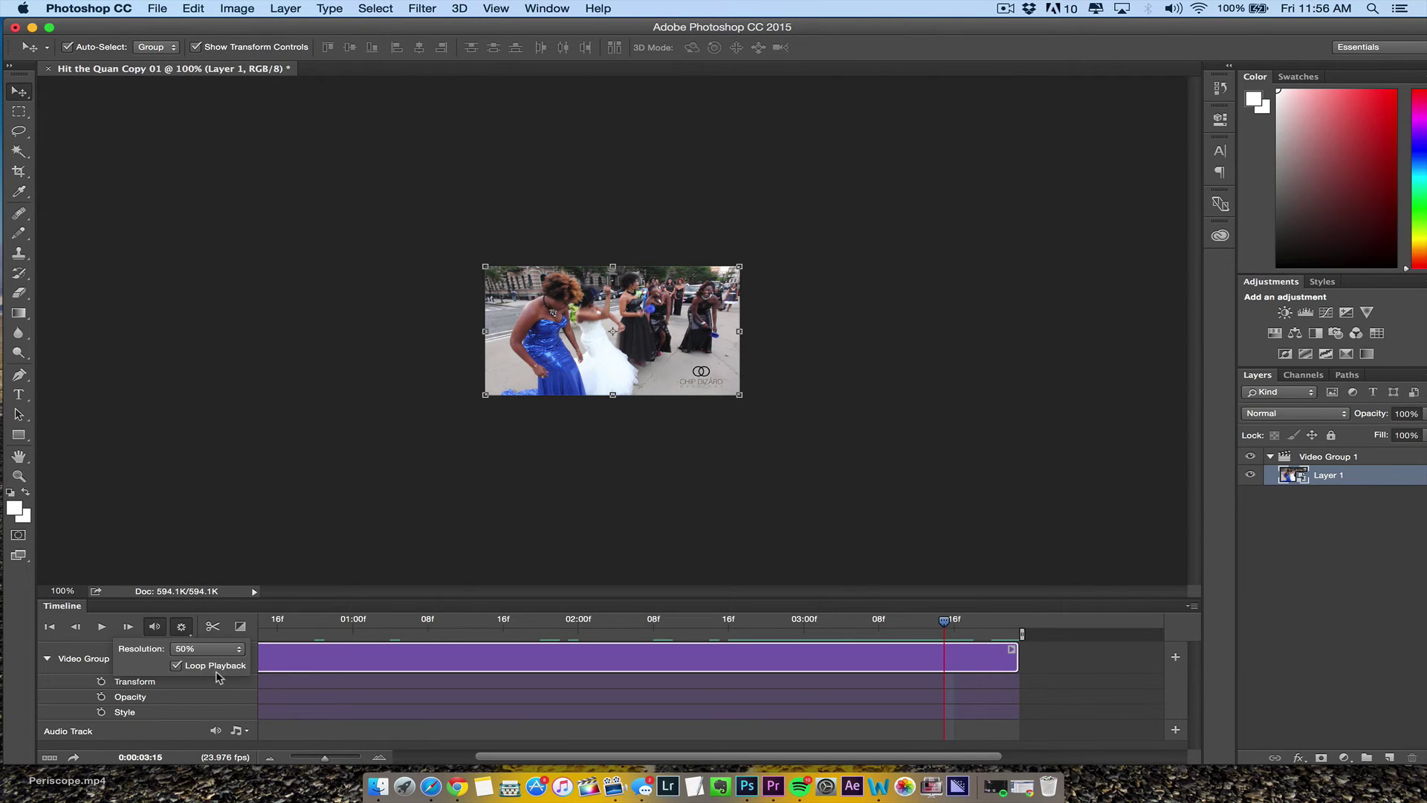
left_click(231, 102)
left_click(157, 8)
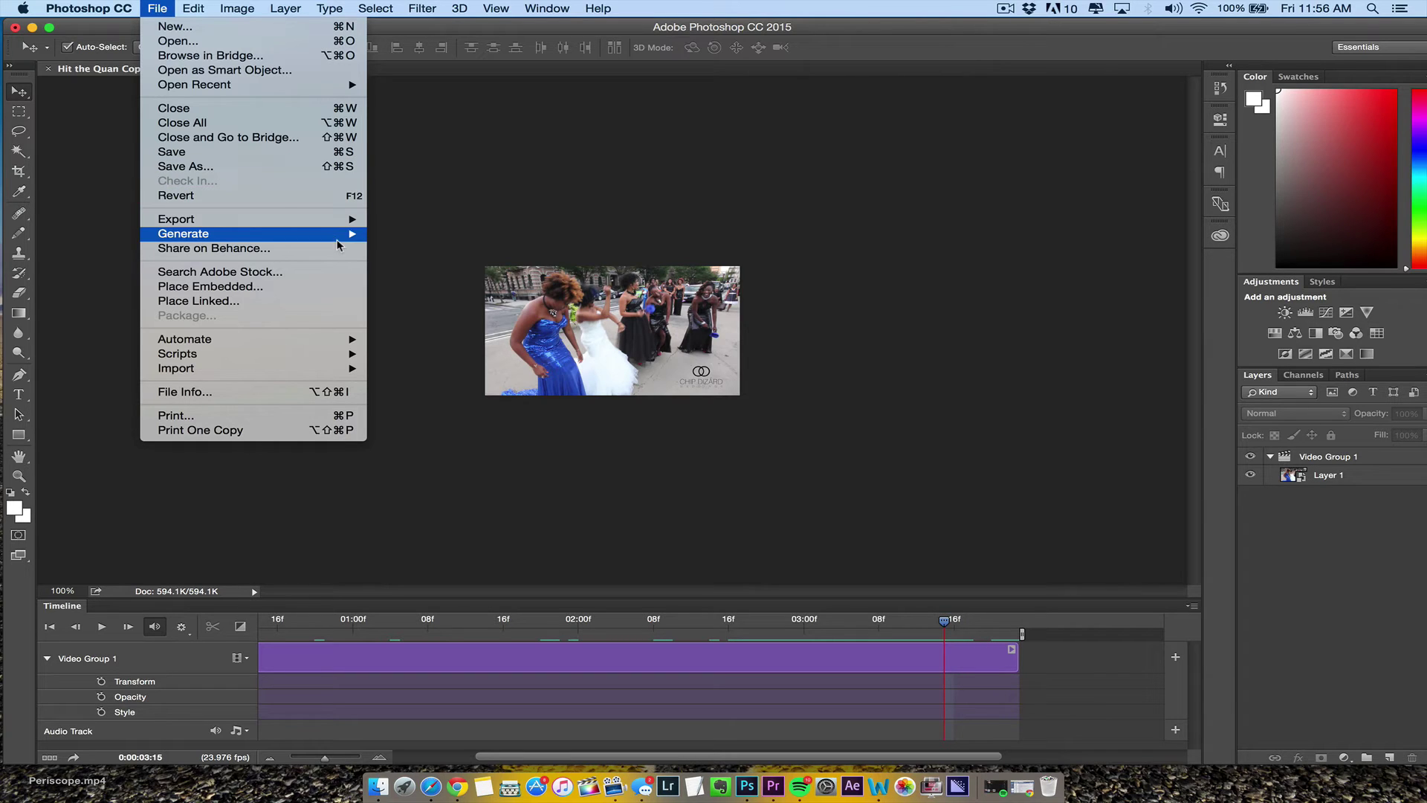
mouse_move(340, 222)
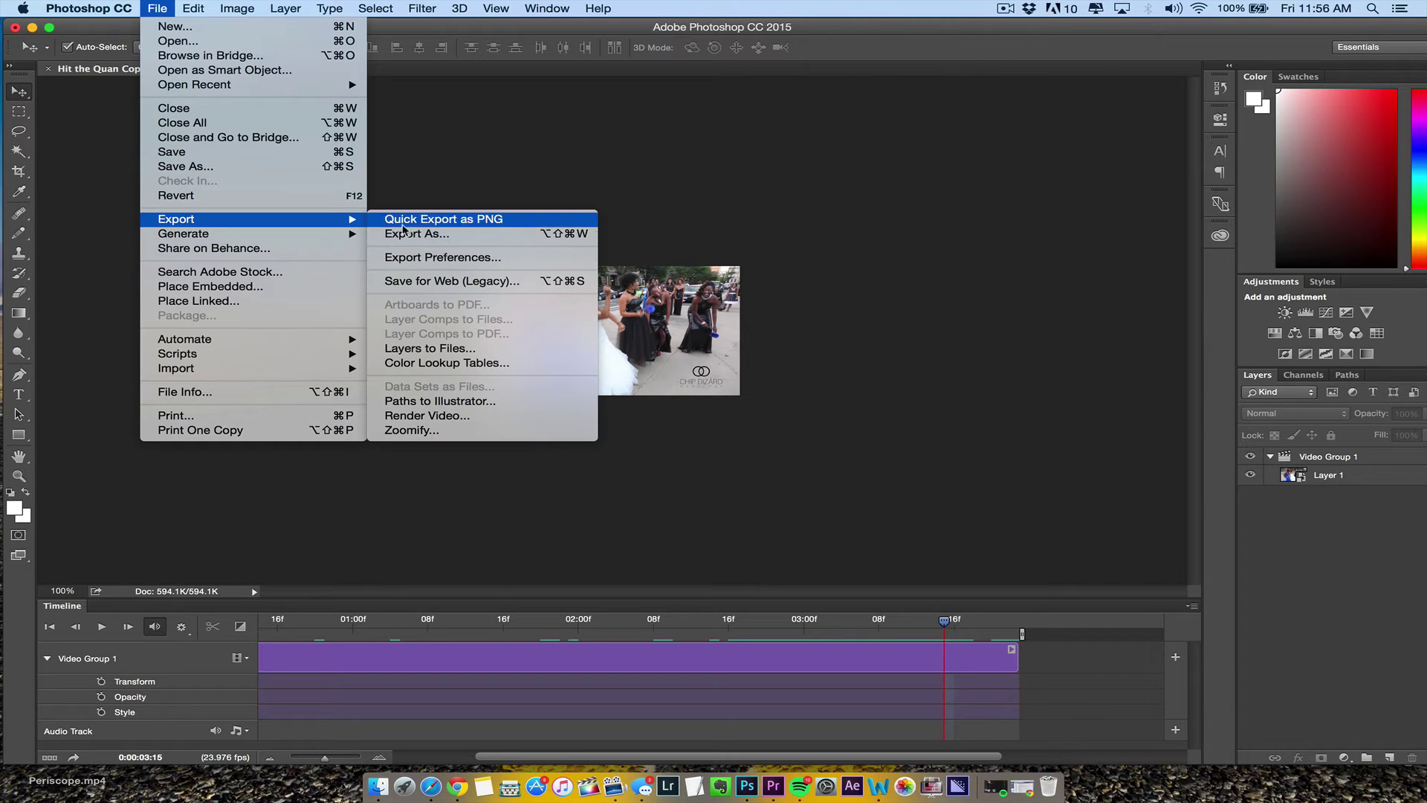
left_click(434, 281)
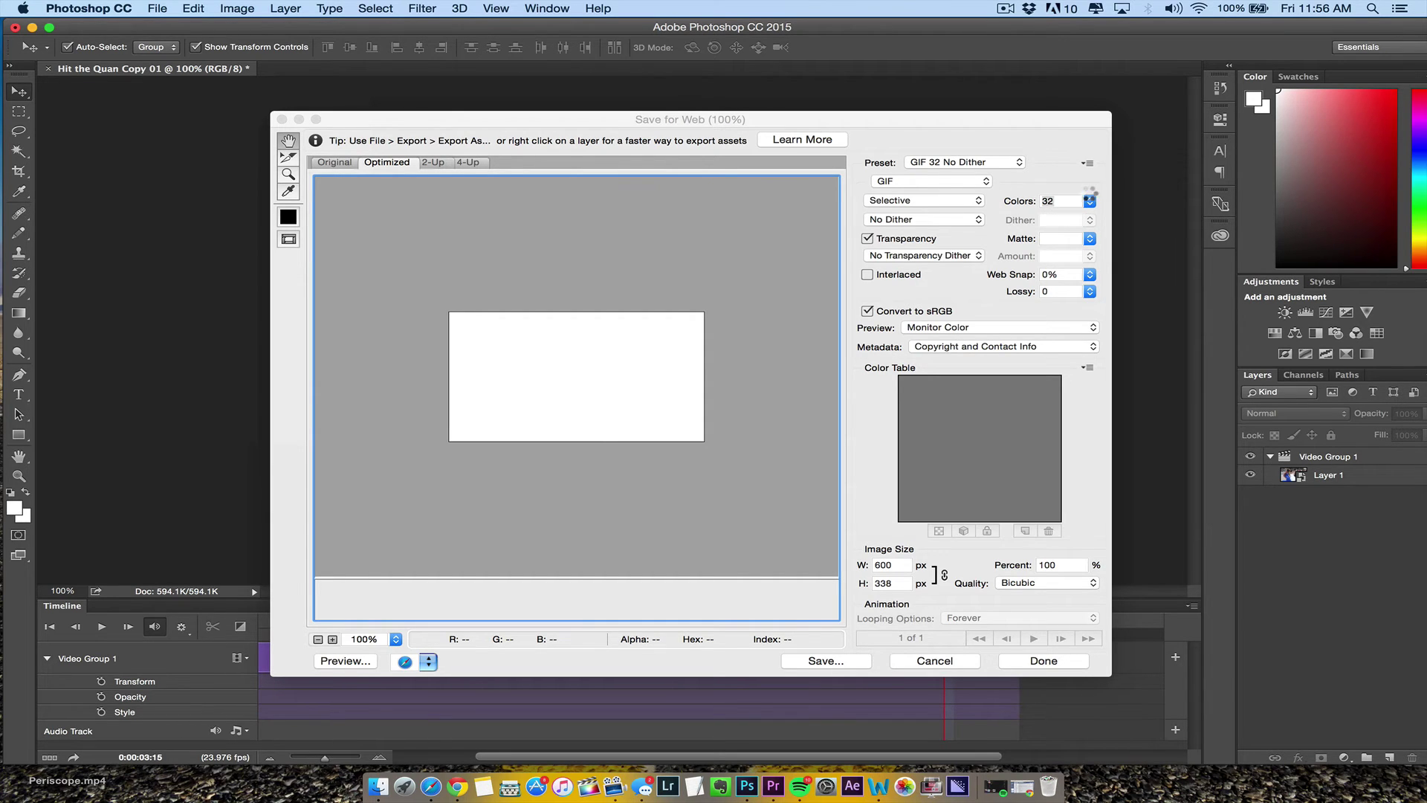
Step: Set the GIF palette to 64 colours and save, replacing Hit-the-Quan-Copy-01.gif on the Desktop
left_click(1088, 201)
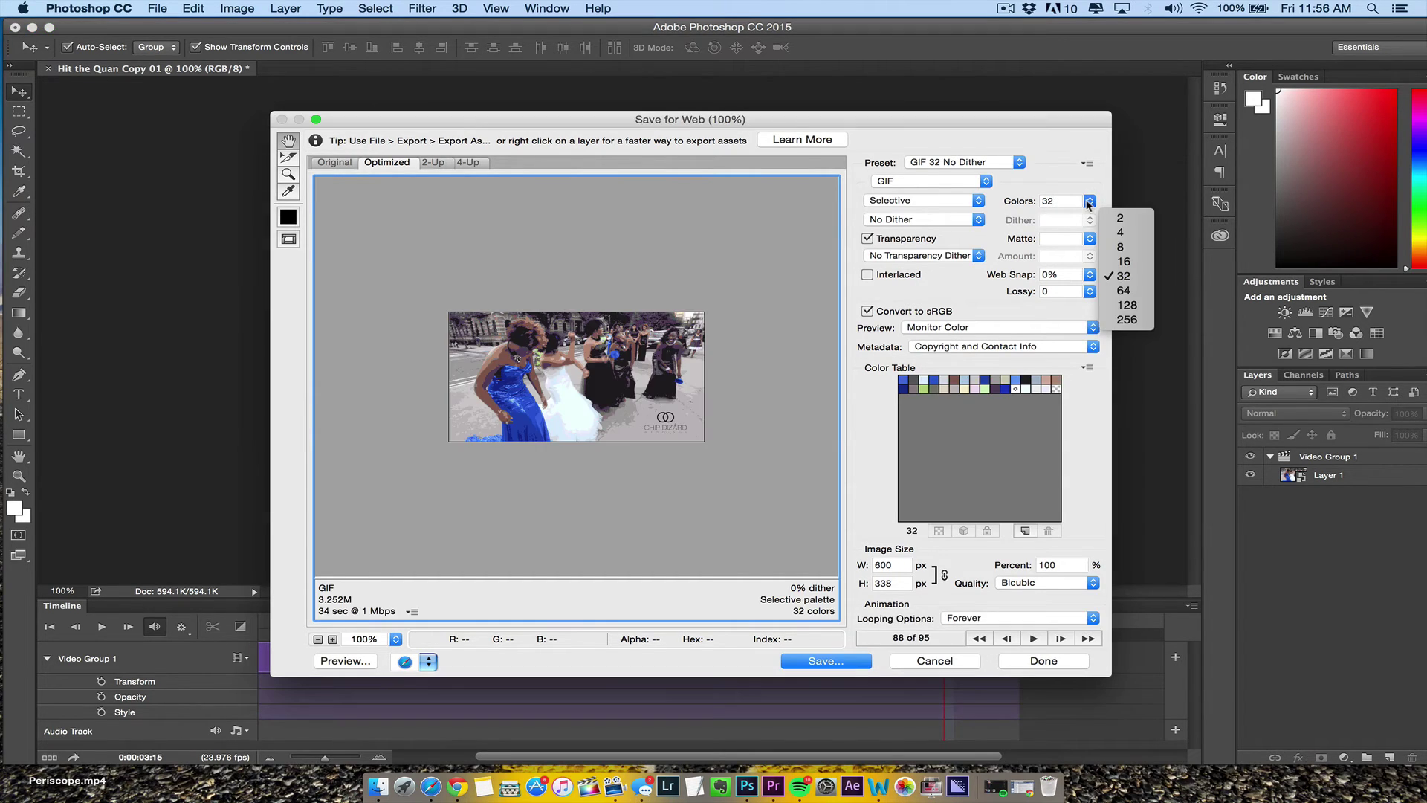
left_click(1130, 297)
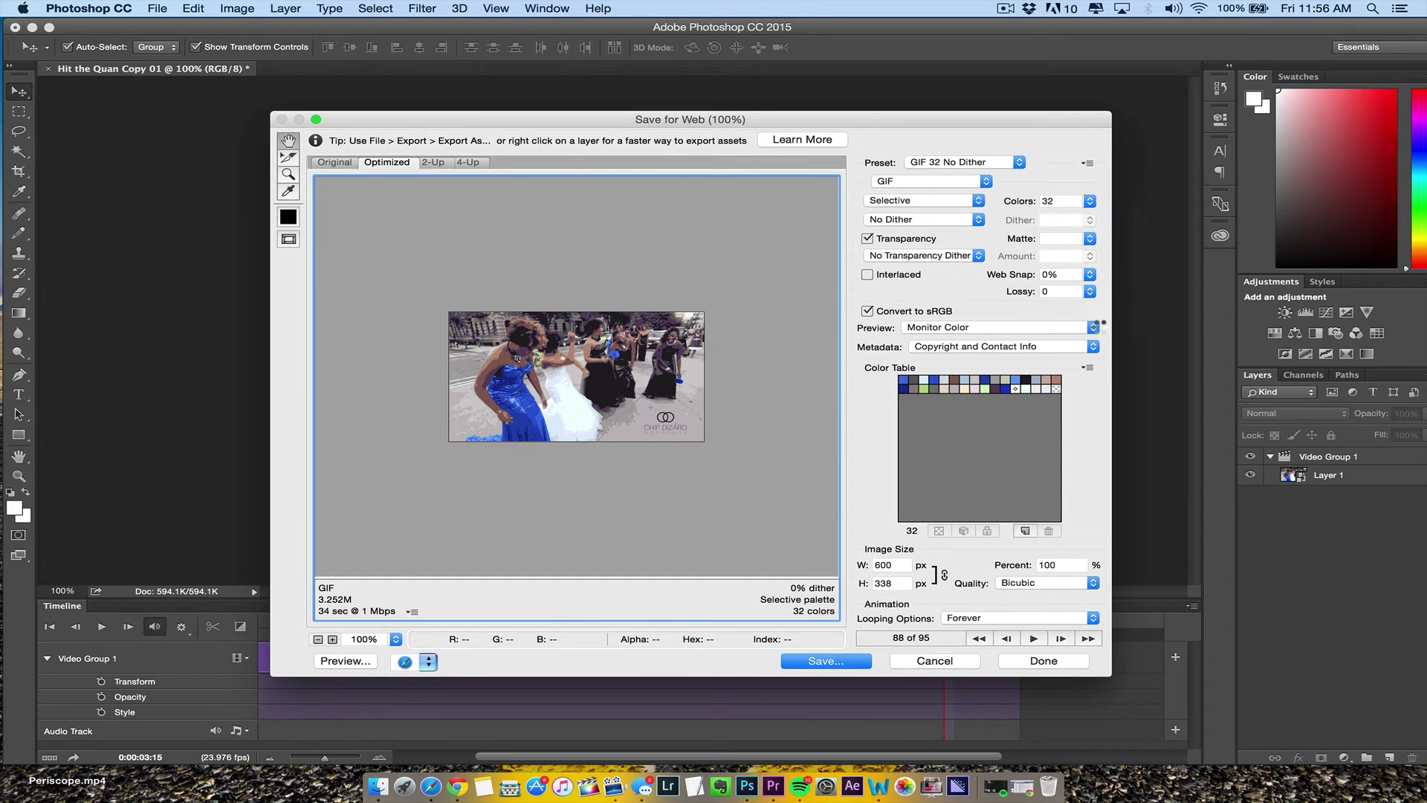
left_click(824, 661)
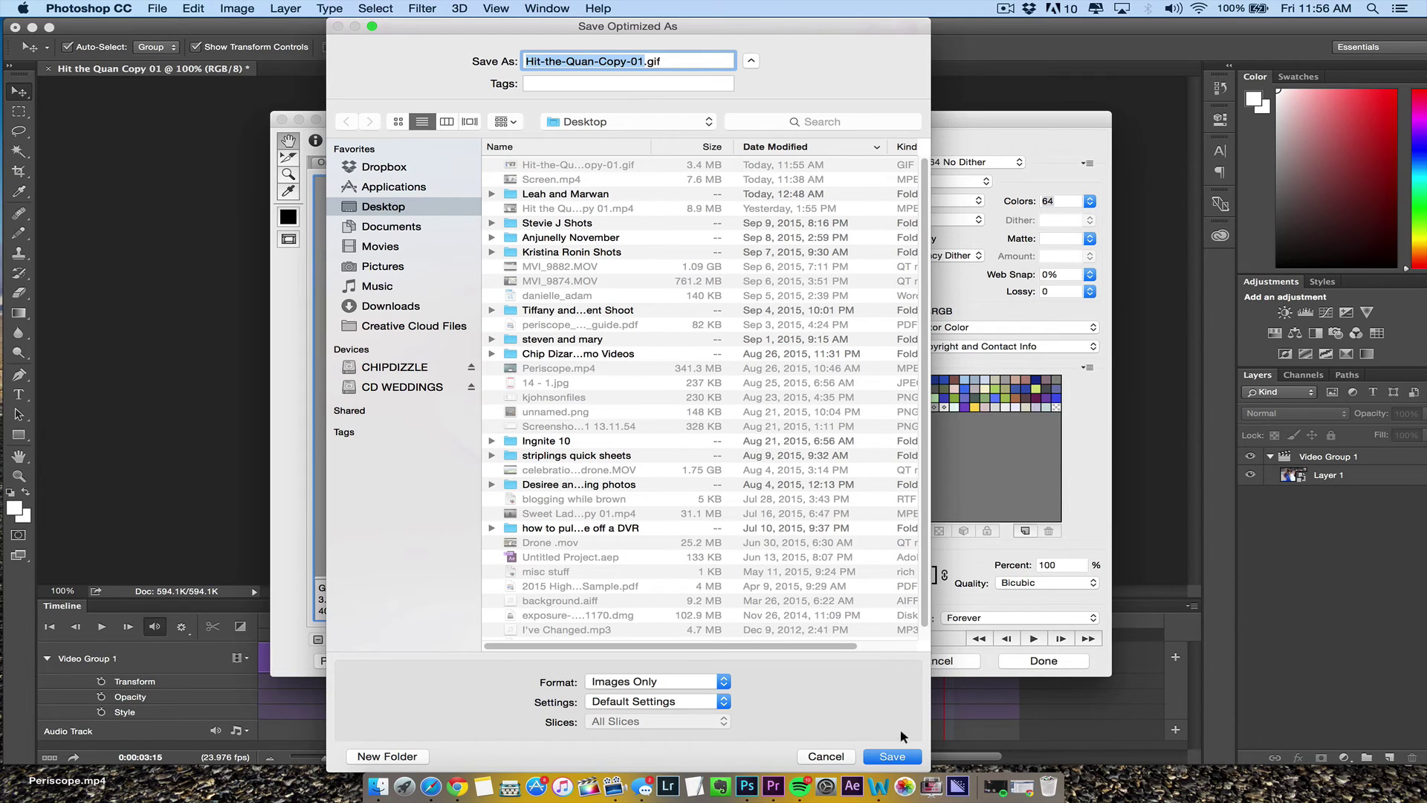
left_click(892, 756)
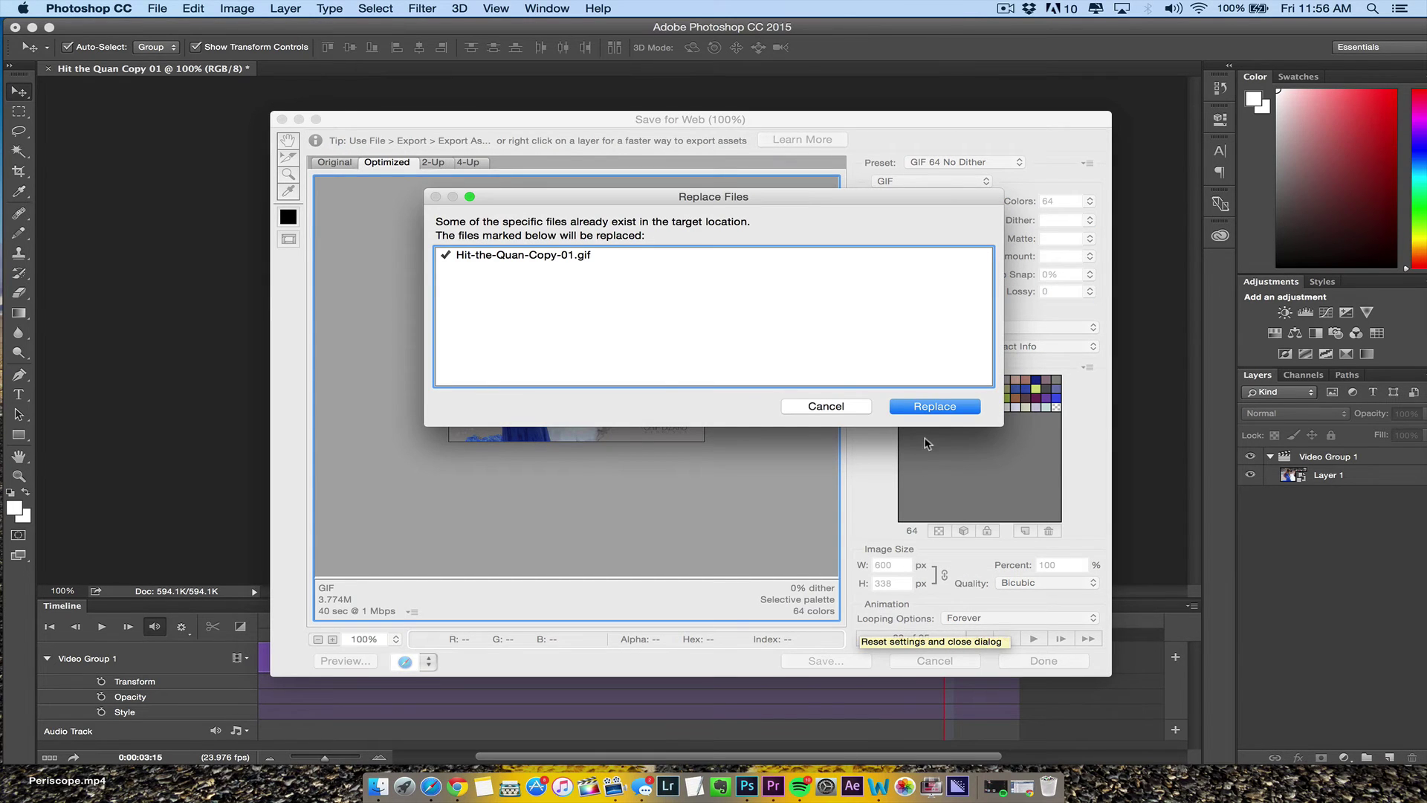
left_click(940, 406)
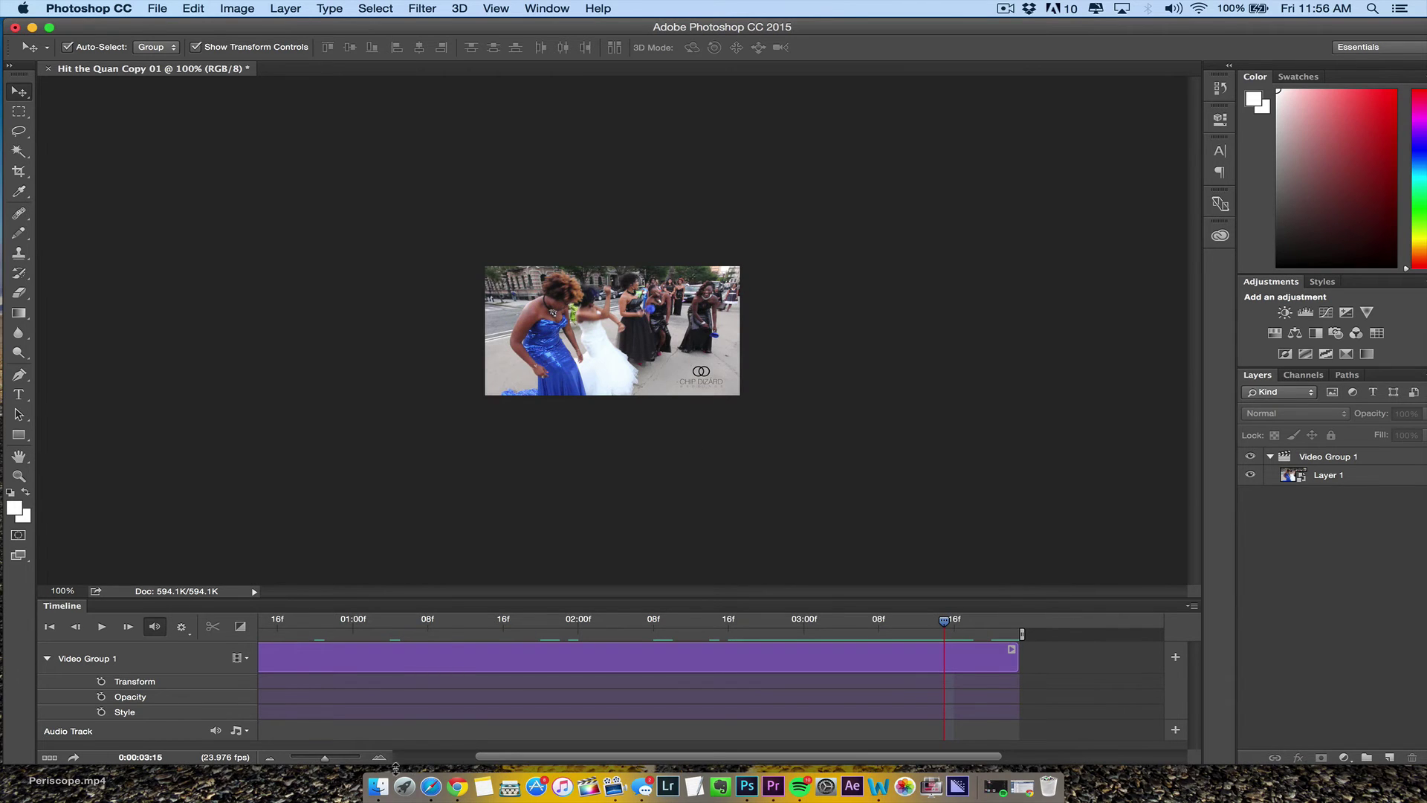
Step: Open the Desktop in Finder and Quick Look Hit-the-Quan-Copy-01.gif to watch it play
left_click(379, 785)
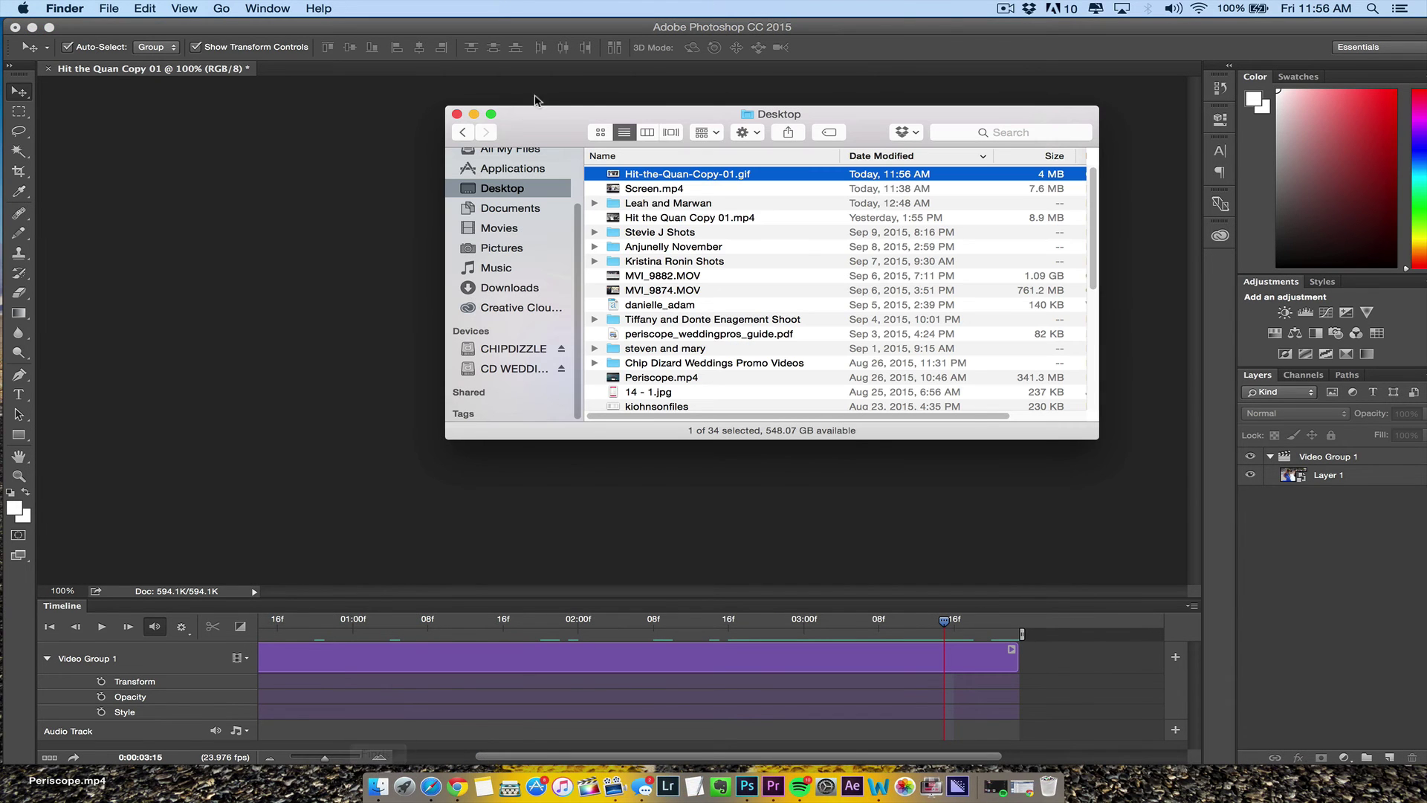
key("space")
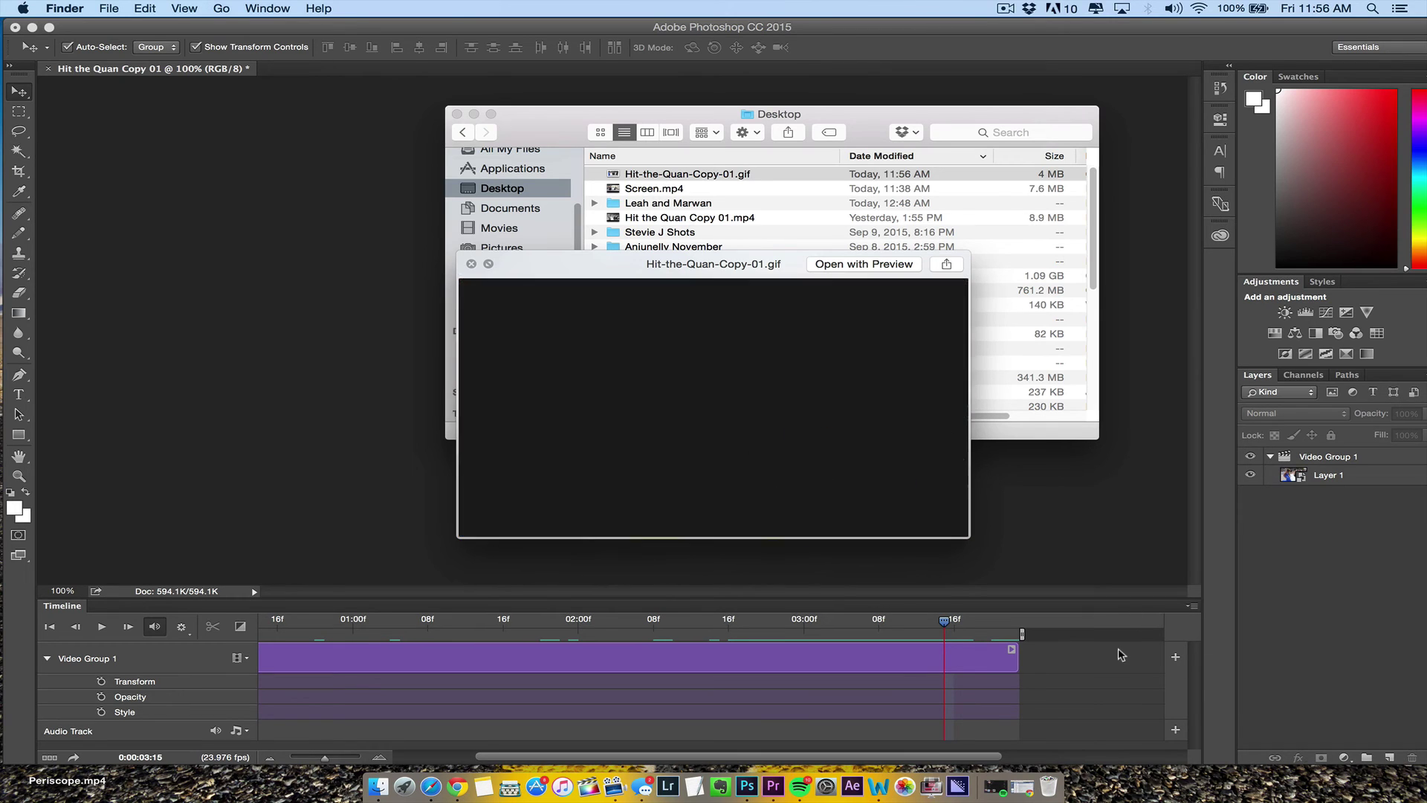
Step: Close the GIF preview and bring Chrome to the front
key("space")
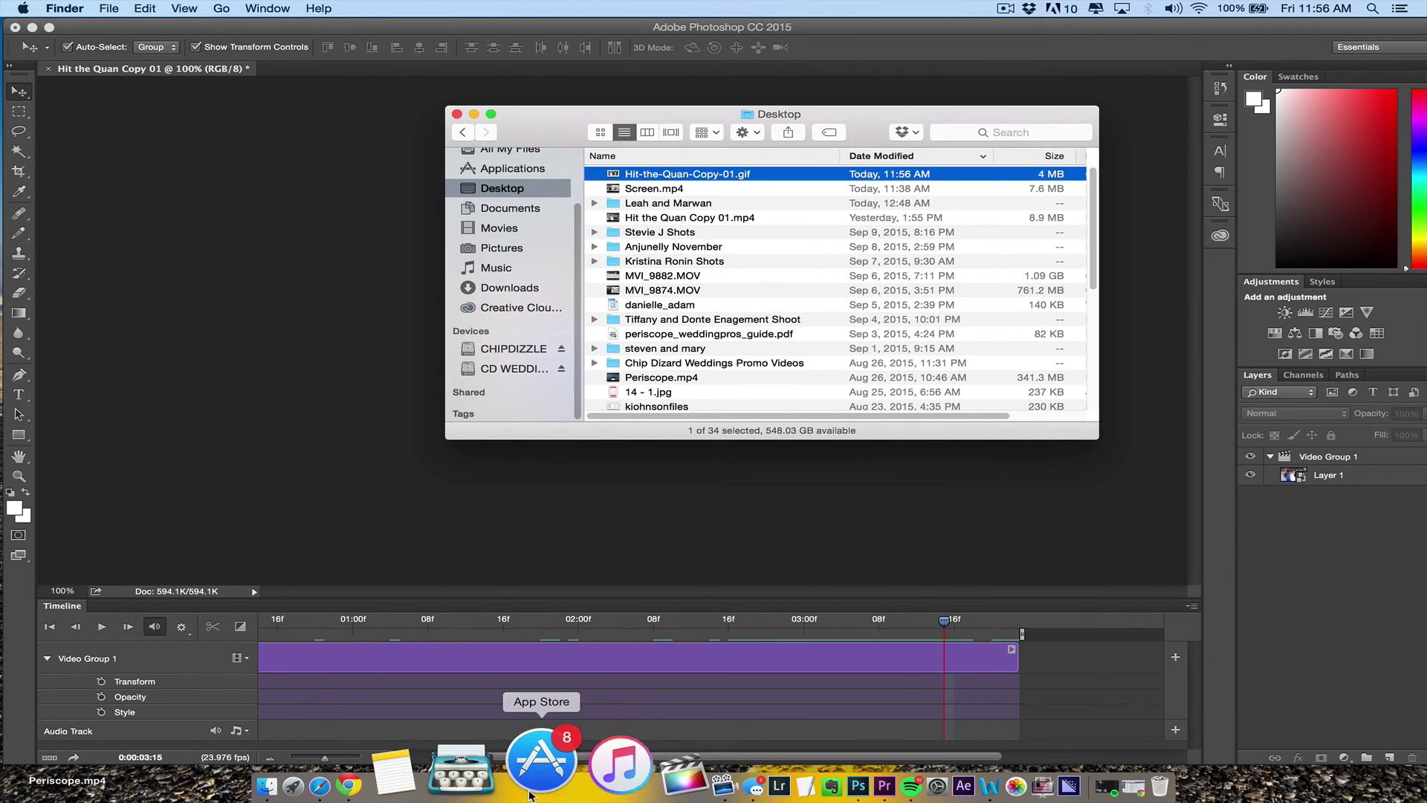
left_click(506, 769)
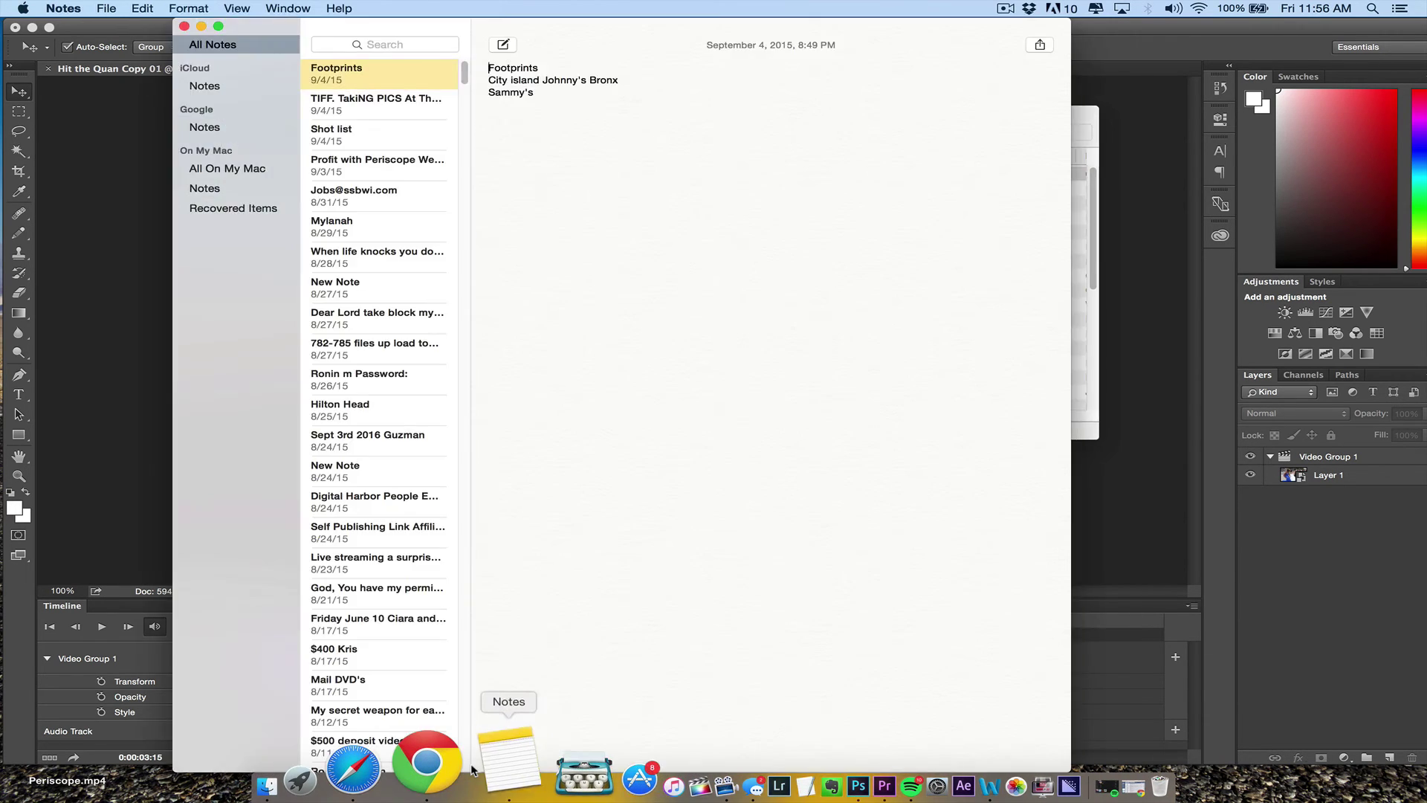
left_click(442, 765)
Step: Load twitter.com in a new tab, enlarge the window, and scroll to the pinned #HitTheQuanChallenge GIF tweet
key("super+t")
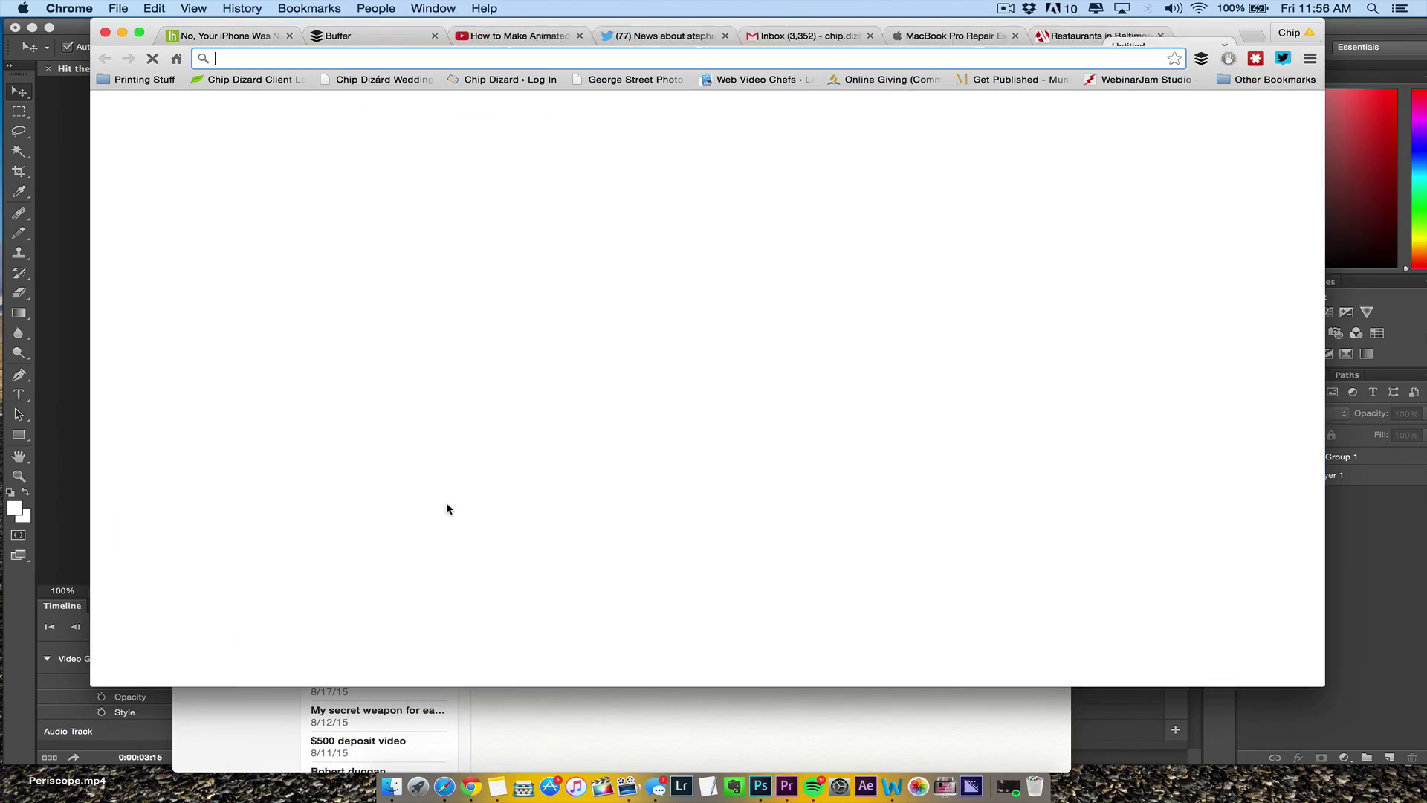
type("twitter.com")
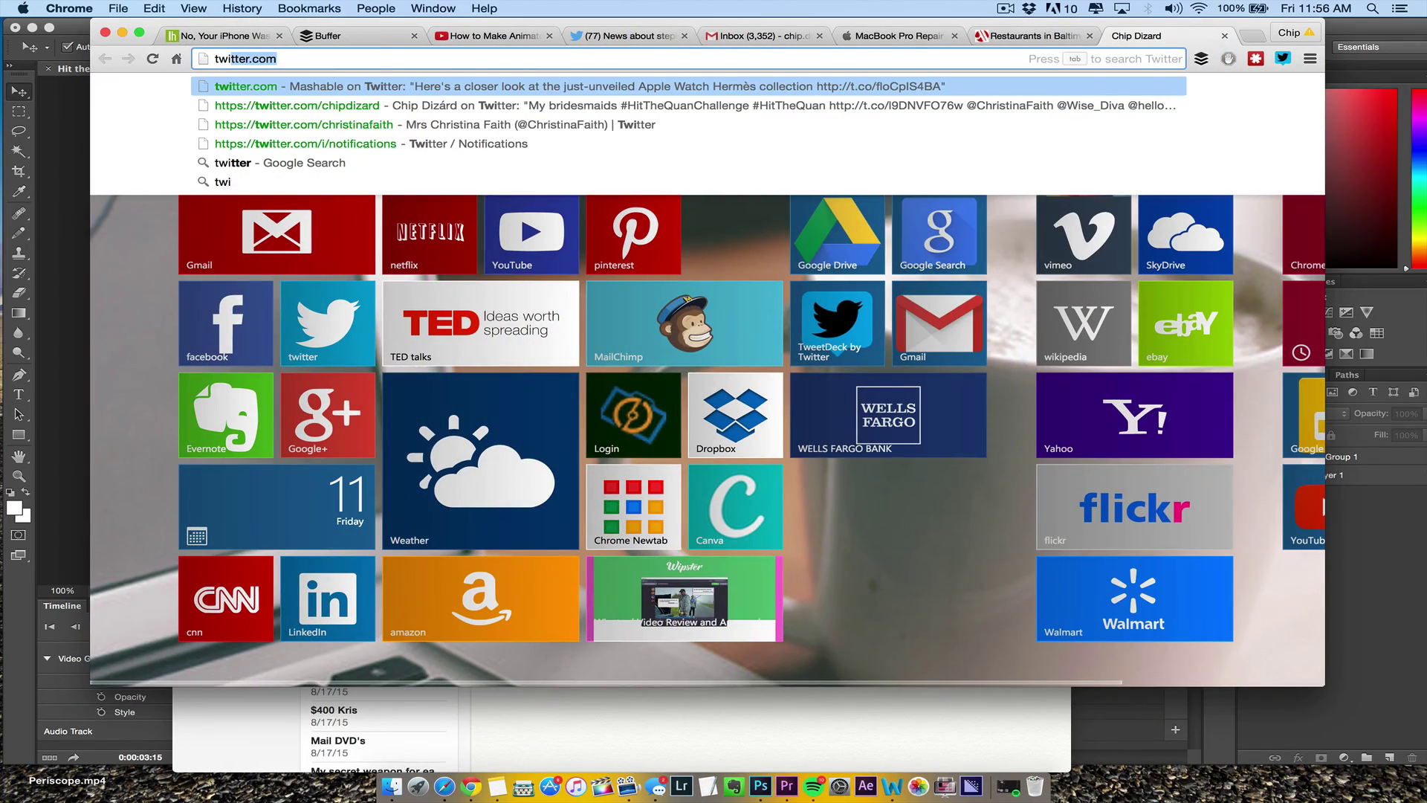
key("Return")
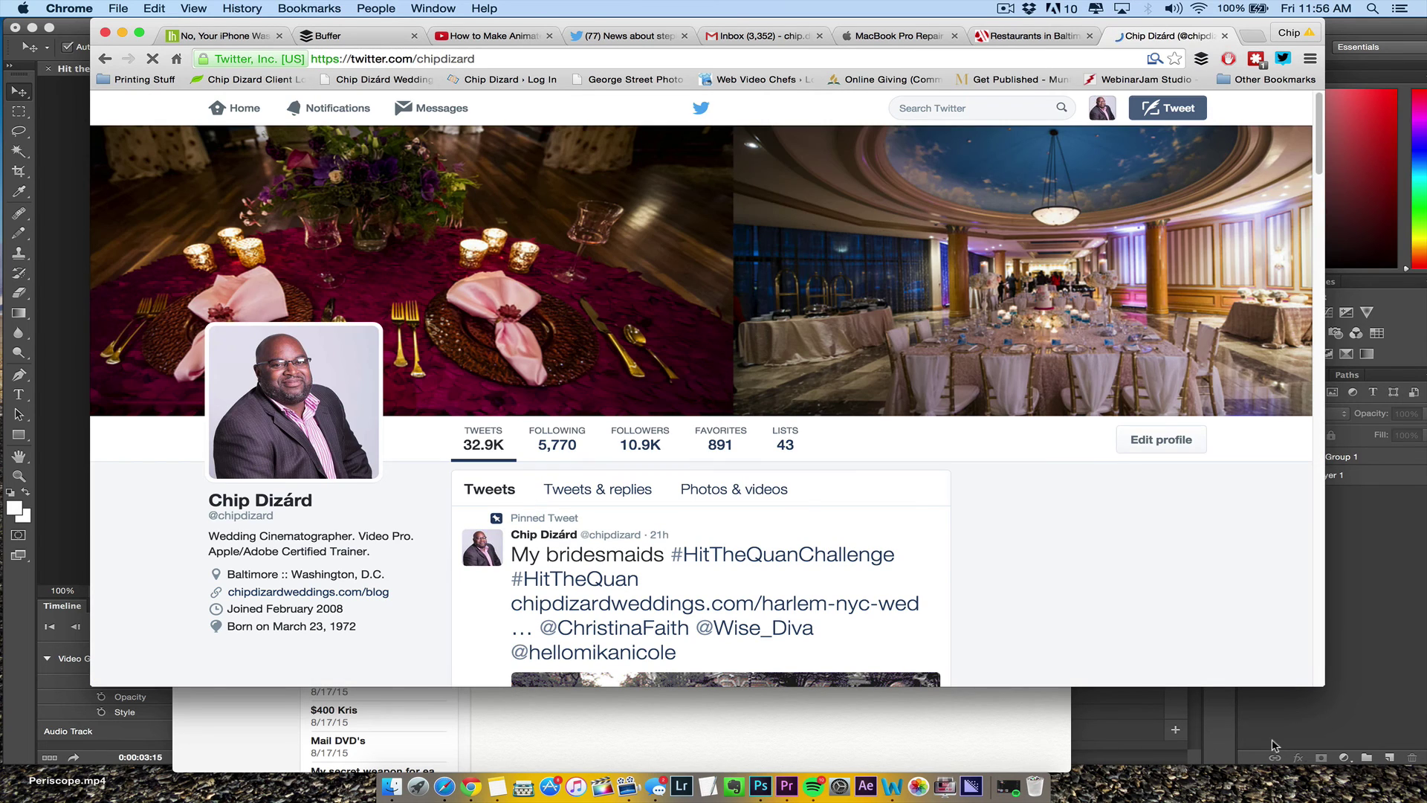
left_click_drag(1321, 682, 1342, 794)
scroll(1343, 794, "down", 5)
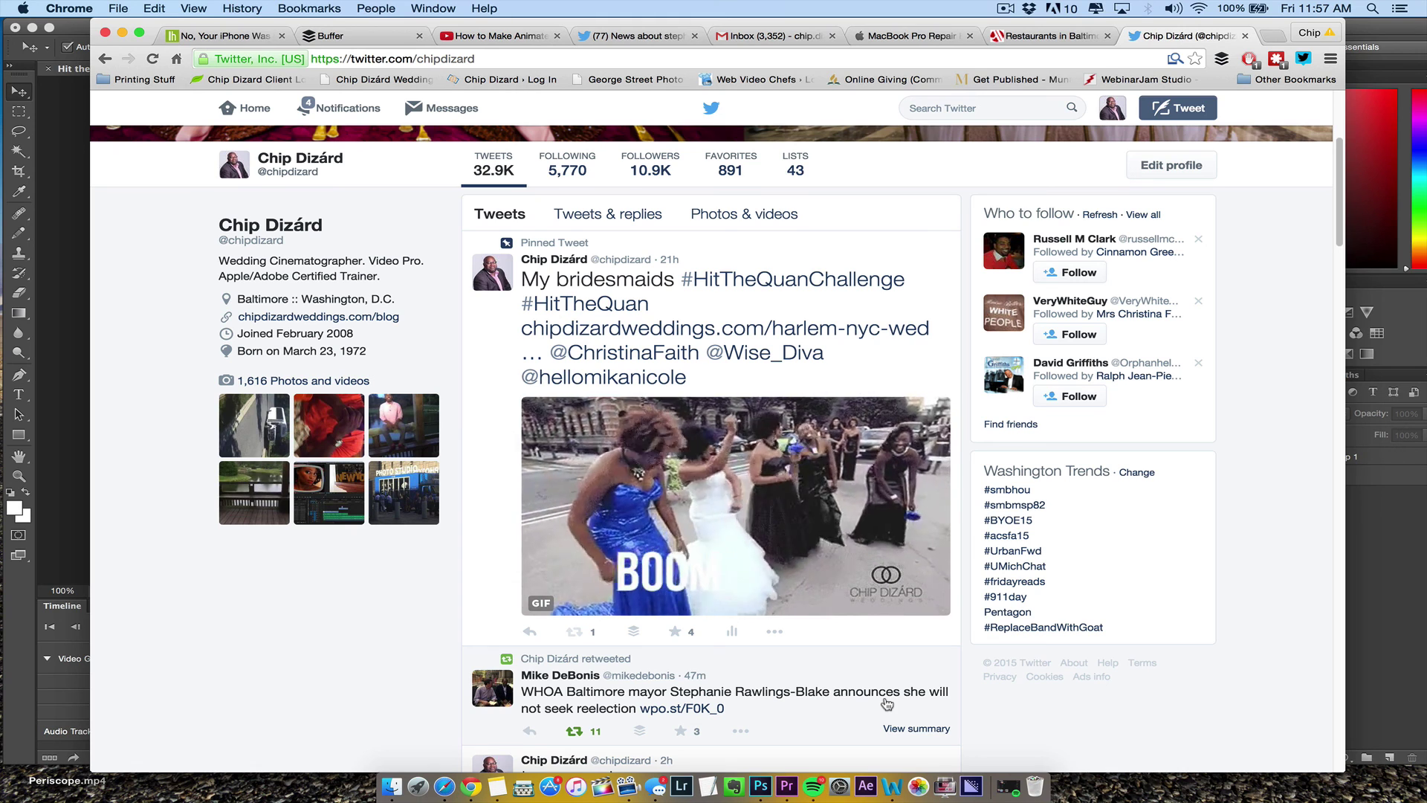
left_click(1381, 584)
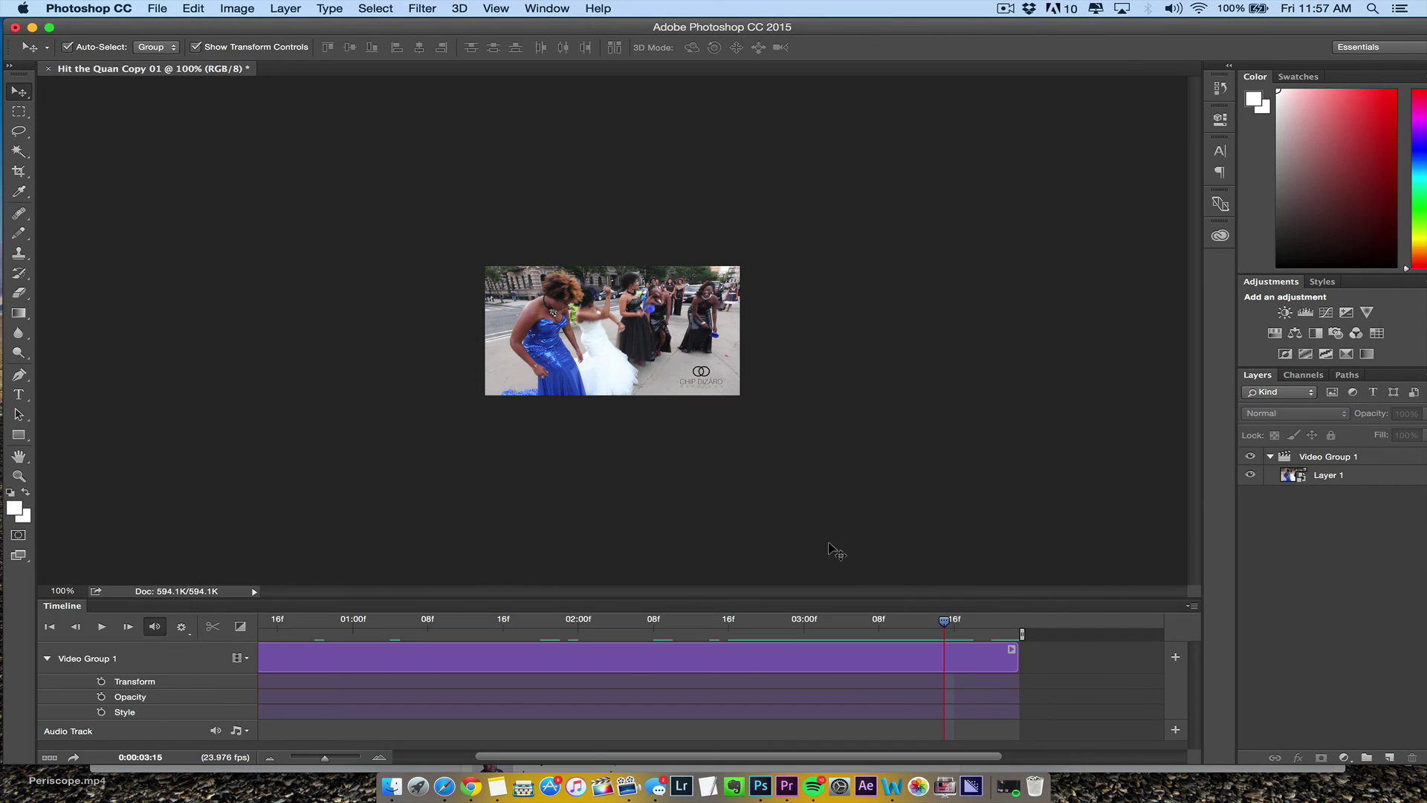
left_click_drag(663, 630, 543, 643)
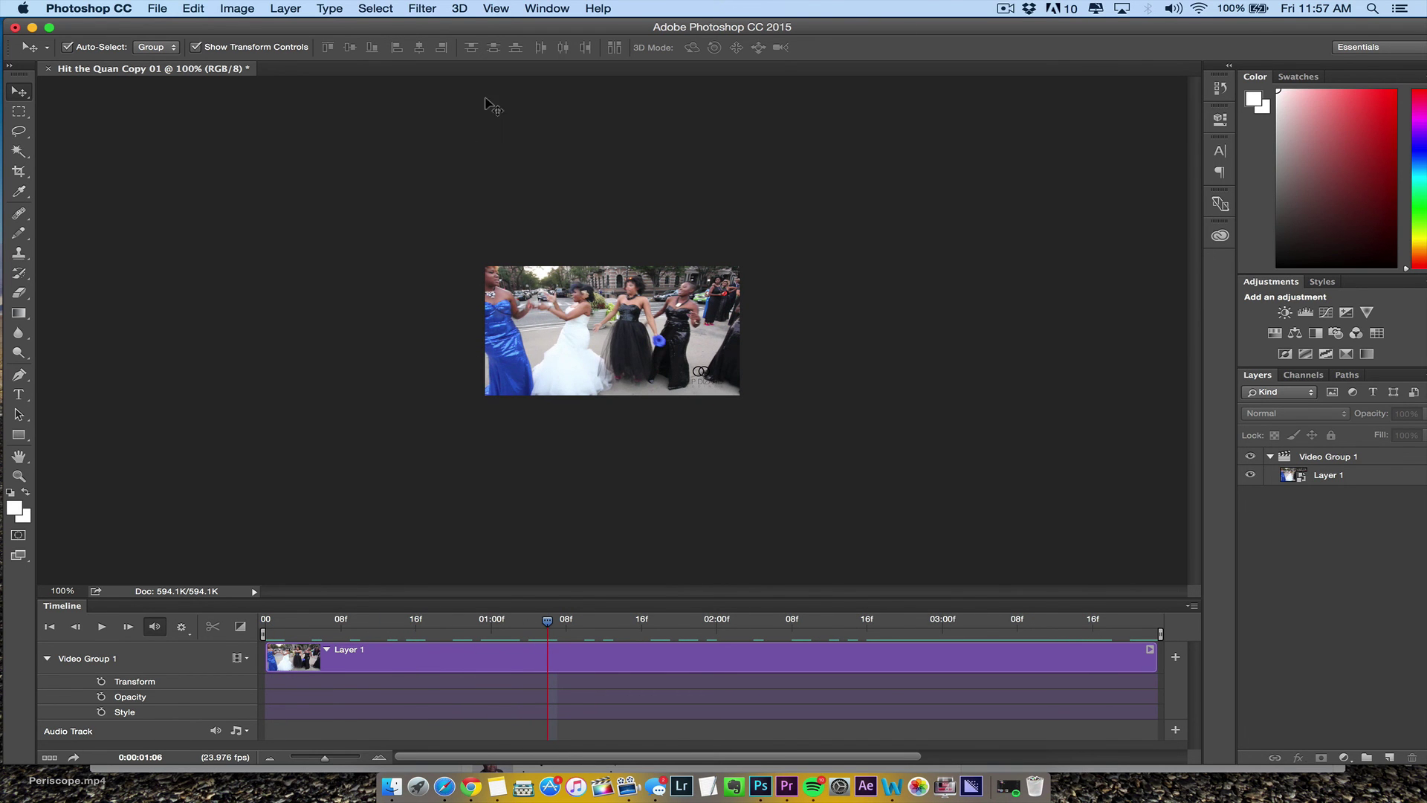